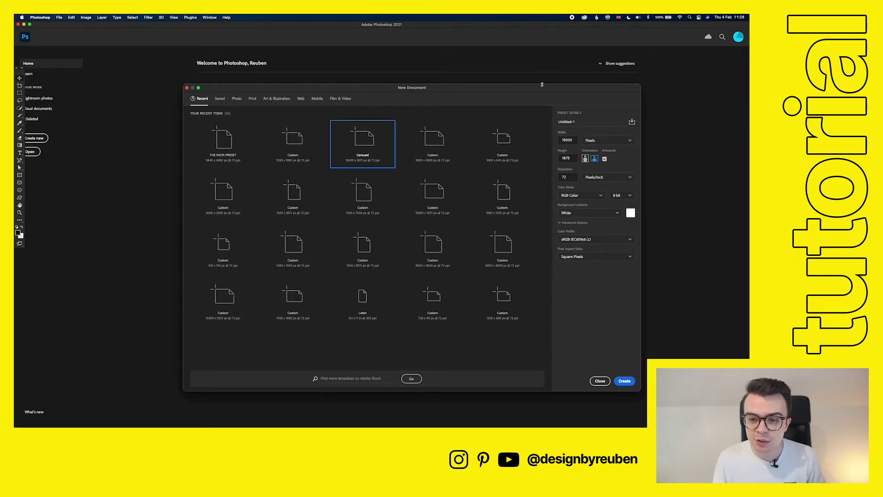
Step: Set the new document's width to 15000 px and height to 1875 px
{"action": "left_click_drag", "start_coordinate": [542, 88], "coordinate": [546, 83]}
{"action": "left_click", "coordinate": [587, 117]}
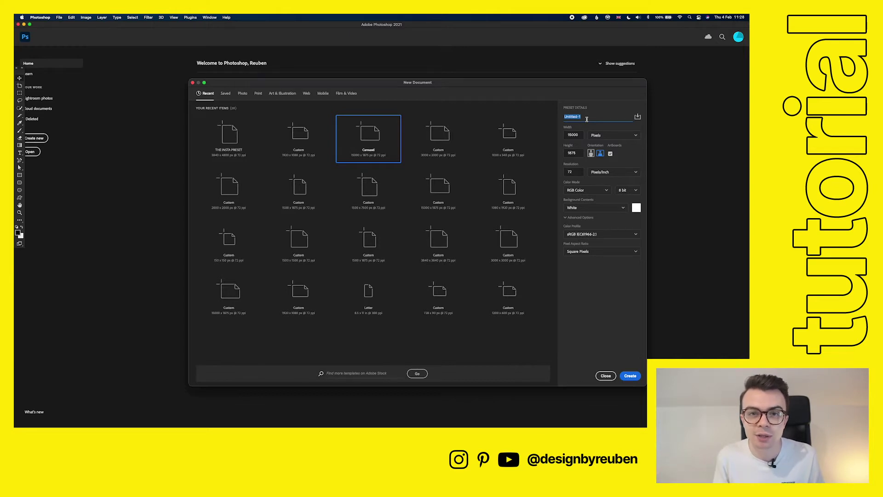
{"action": "double_click", "coordinate": [578, 135]}
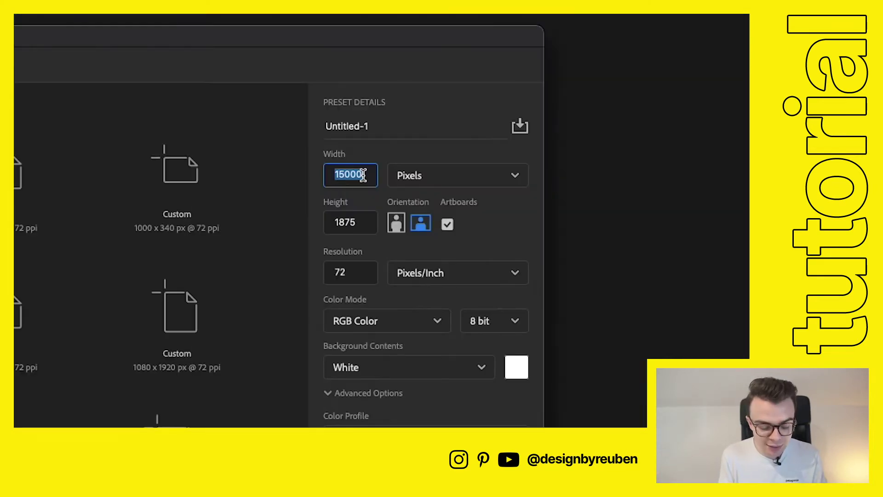
{"action": "type", "text": "1500"}
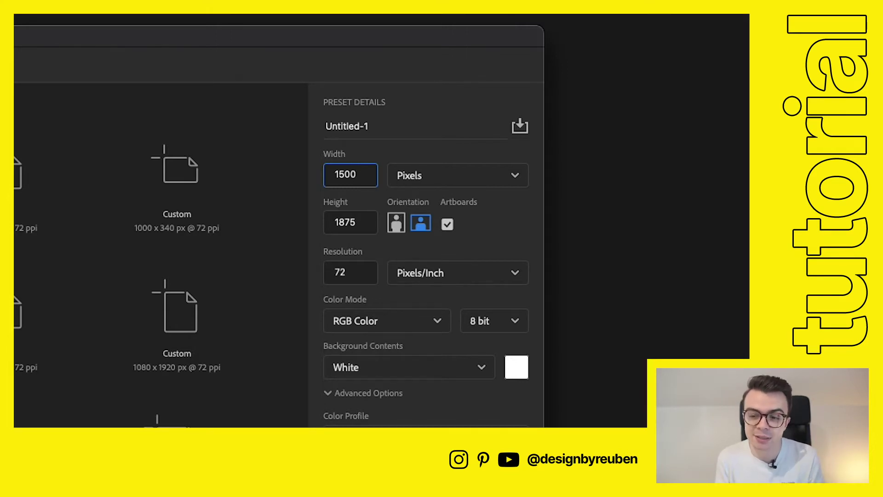
{"action": "double_click", "coordinate": [368, 176]}
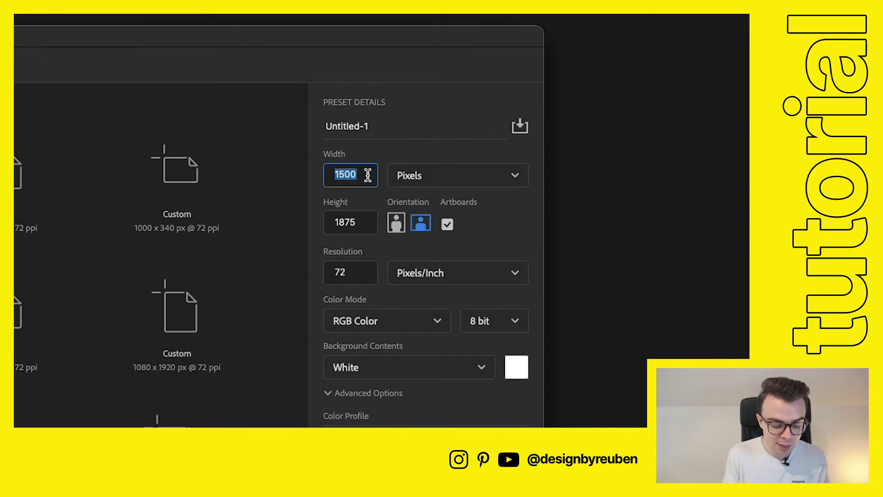
{"action": "type", "text": "4500"}
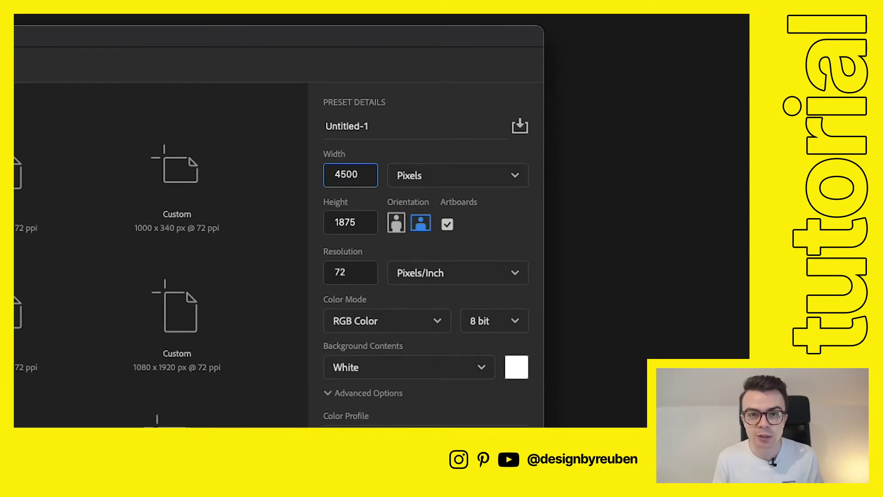
{"action": "double_click", "coordinate": [365, 173]}
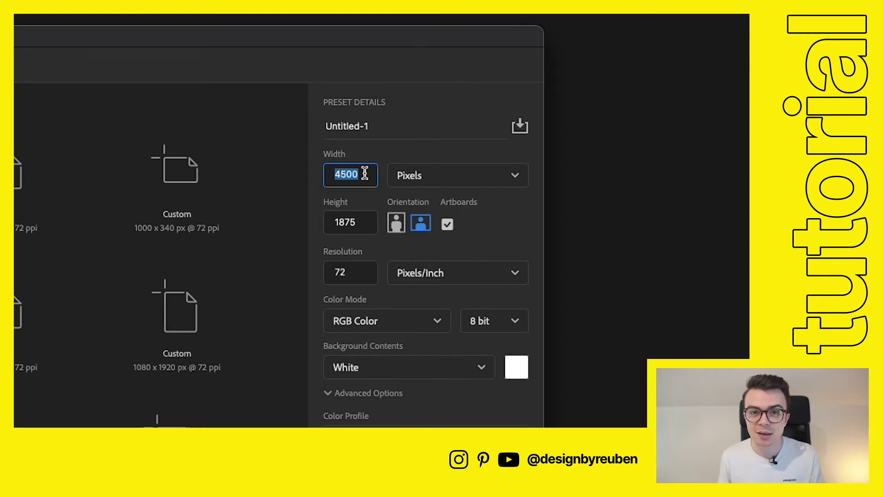
{"action": "type", "text": "15000"}
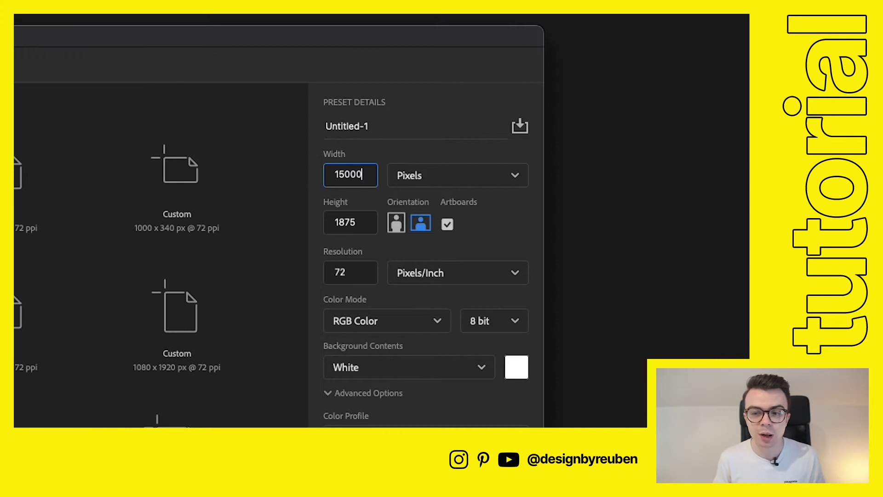
{"action": "double_click", "coordinate": [359, 171]}
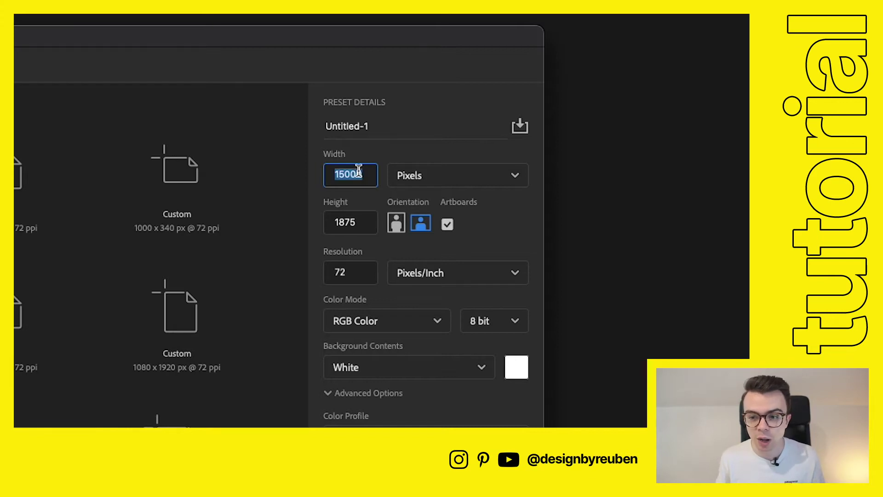
{"action": "double_click", "coordinate": [358, 224]}
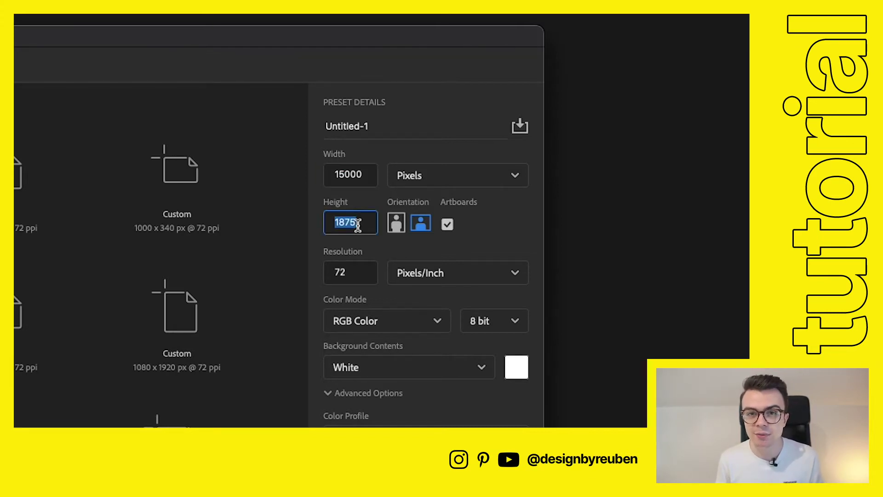
Step: Name the document CAROUSEL and create it with artboards enabled
{"action": "left_click", "coordinate": [347, 126]}
{"action": "key", "text": "BackSpace"}
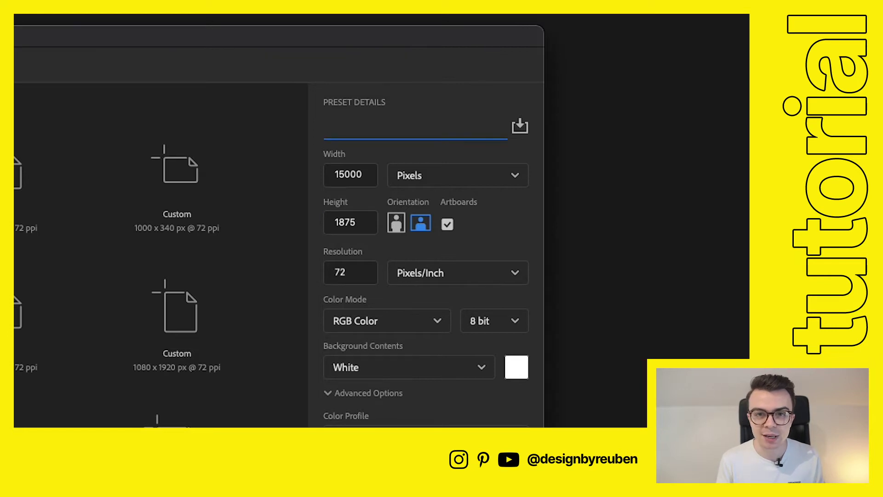
{"action": "type", "text": "cAROUSEL"}
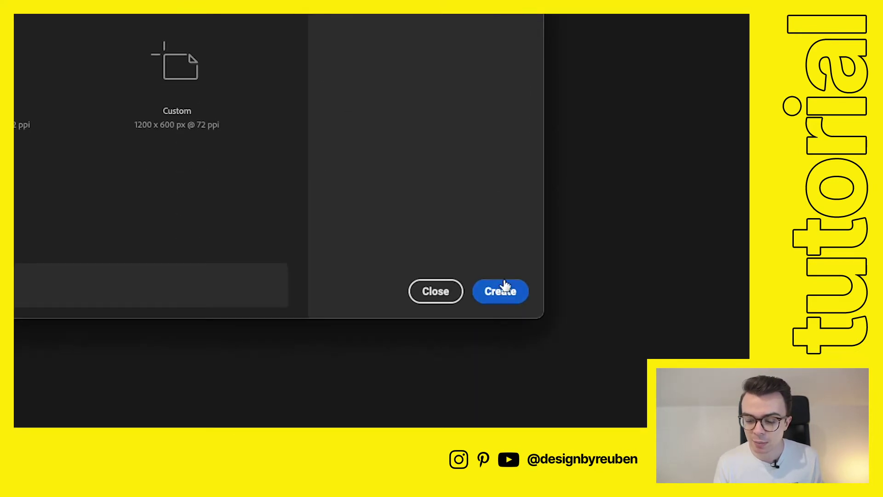
{"action": "left_click", "coordinate": [504, 288]}
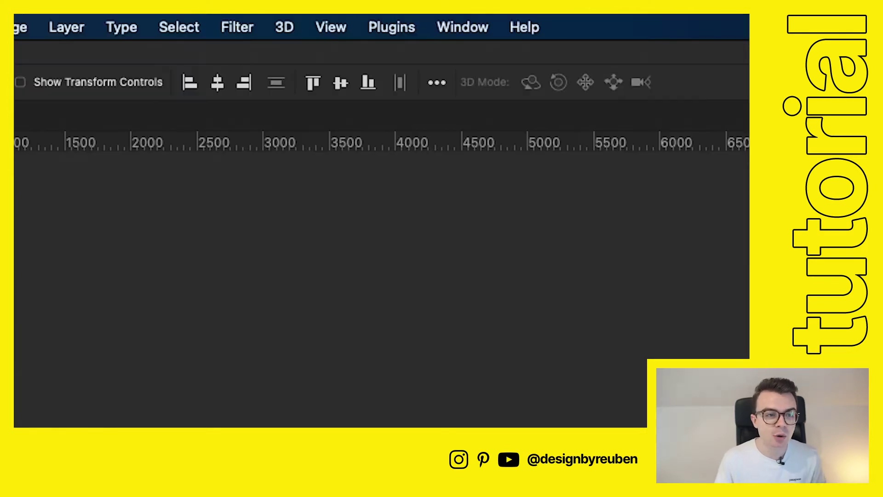
Step: Add a New Guide Layout of 10 columns and 1 row across the artboard
{"action": "left_click", "coordinate": [343, 24]}
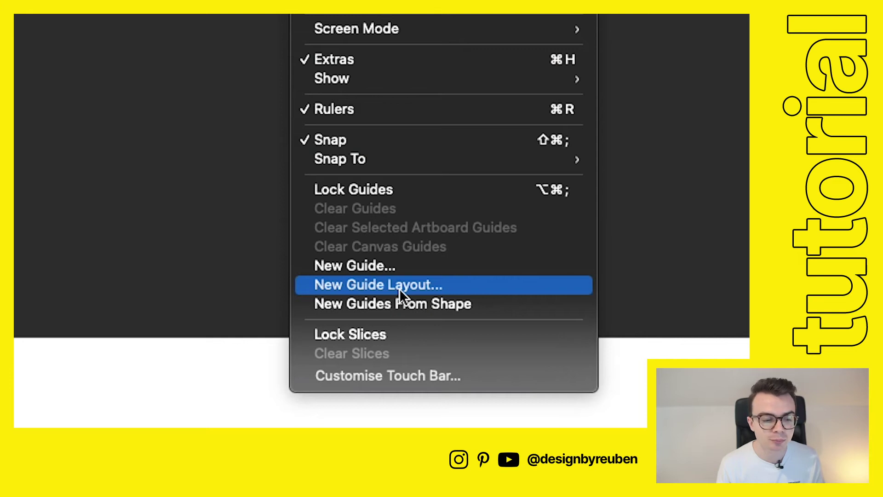
{"action": "left_click", "coordinate": [399, 285]}
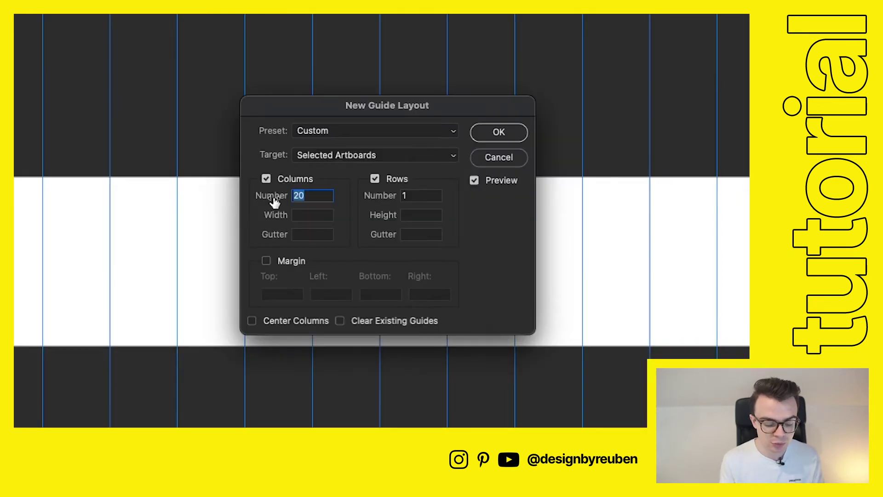
{"action": "type", "text": "10"}
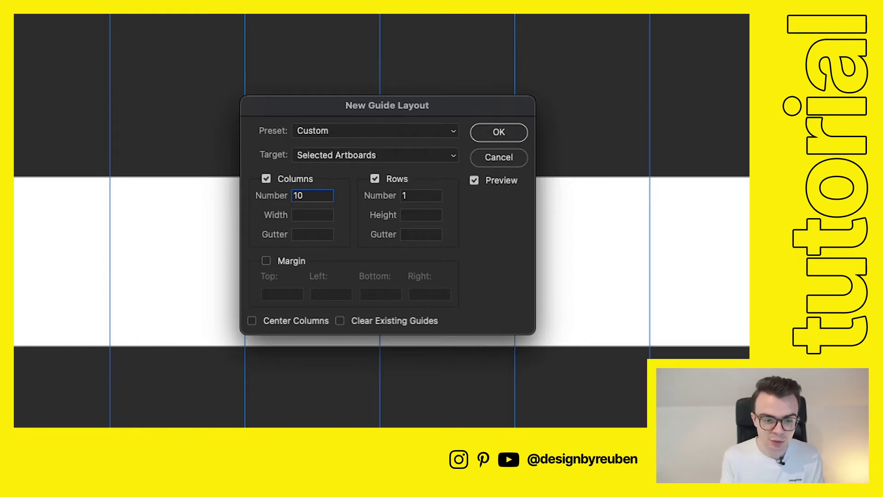
{"action": "key", "text": "Return"}
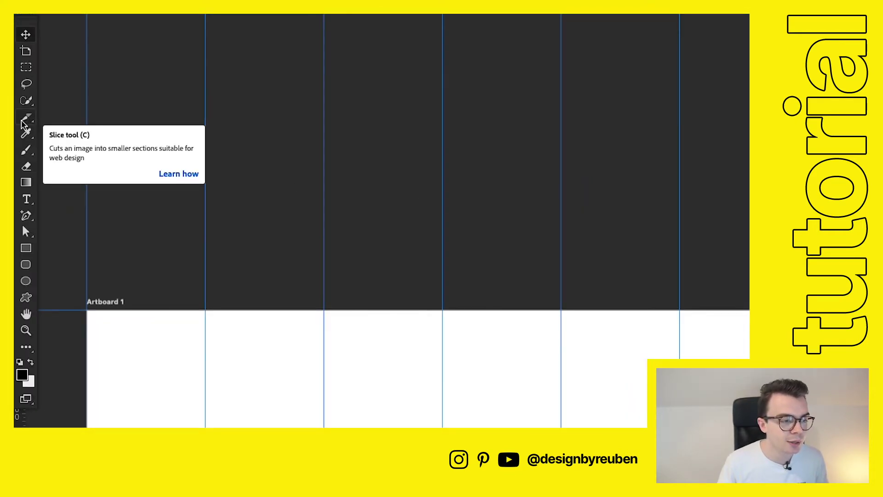
Step: With the Slice tool set to Fixed Aspect Ratio 4:5, generate slices from the guides
{"action": "left_click", "coordinate": [22, 121]}
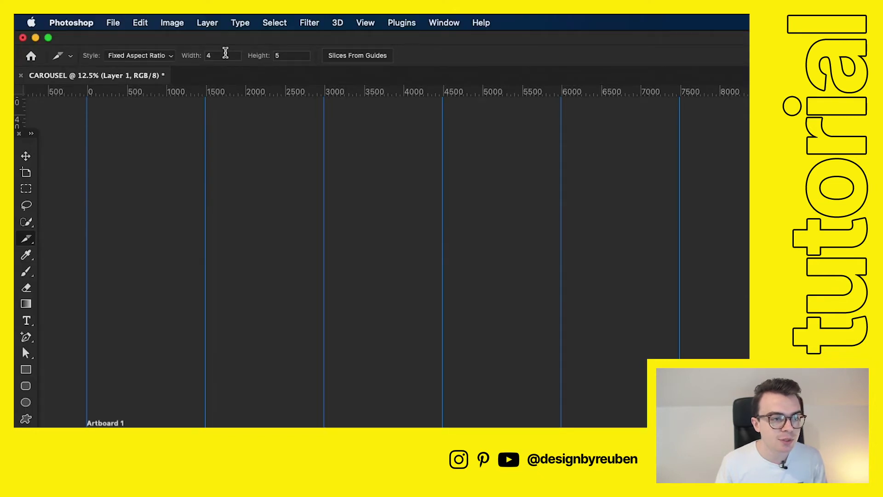
{"action": "left_click", "coordinate": [167, 59]}
{"action": "left_click", "coordinate": [165, 58]}
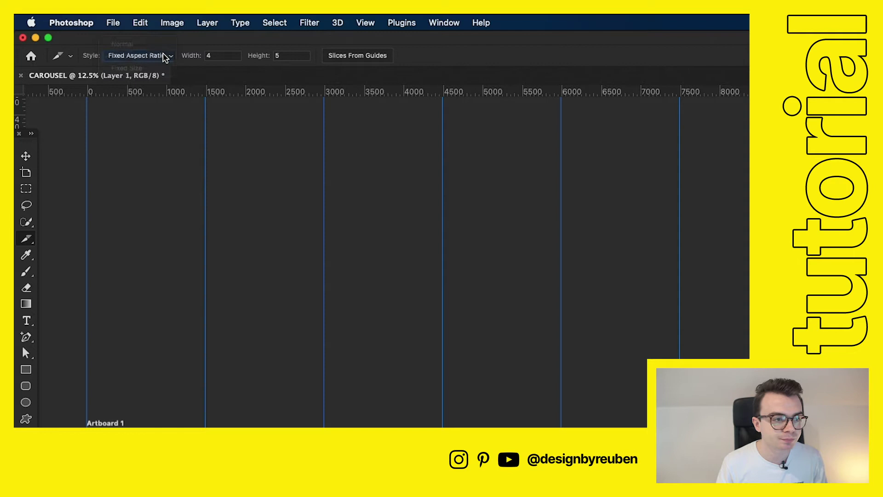
{"action": "left_click", "coordinate": [219, 55]}
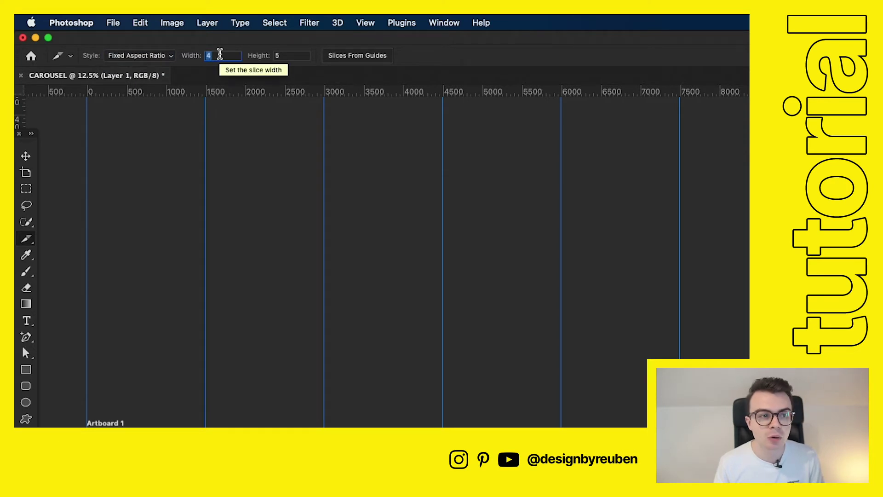
{"action": "left_click", "coordinate": [296, 55]}
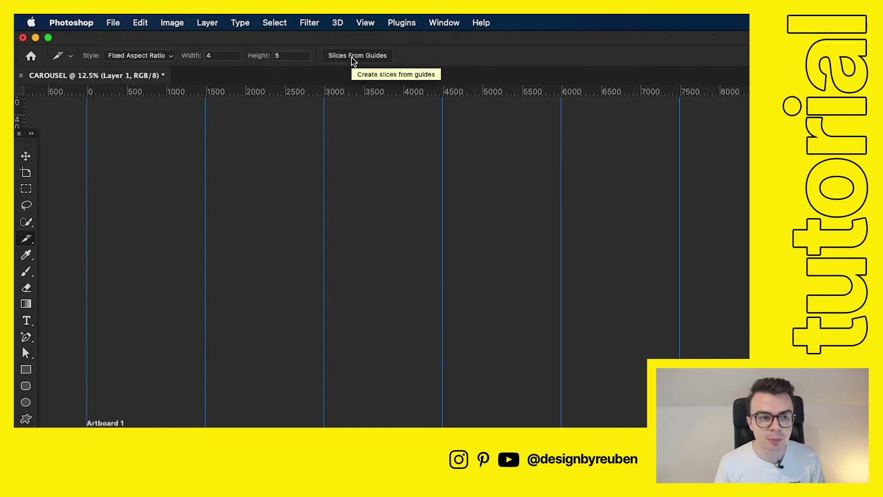
{"action": "left_click", "coordinate": [353, 59]}
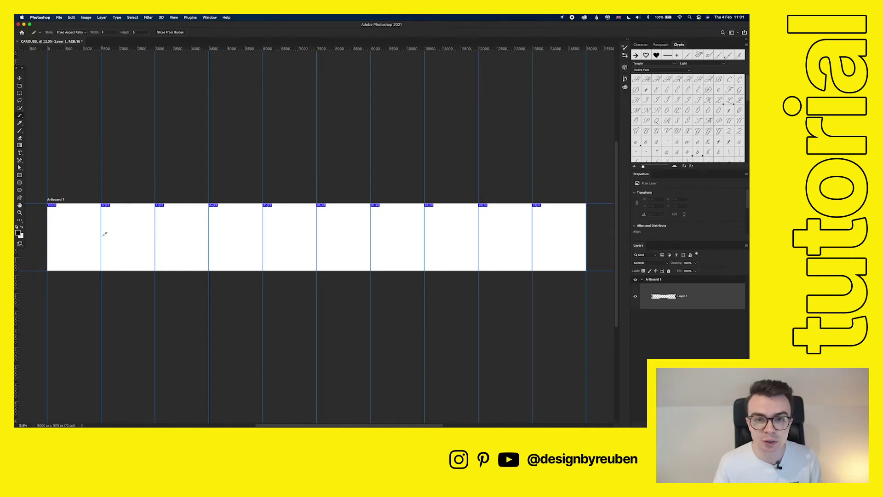
Step: Return to the Move tool and apply a 20-column guide layout to the artboard
{"action": "key", "text": "v"}
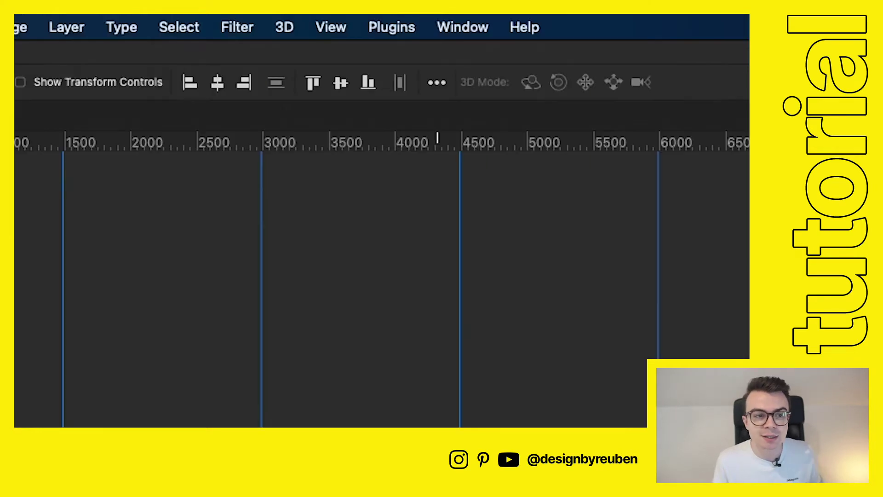
{"action": "left_click", "coordinate": [343, 23]}
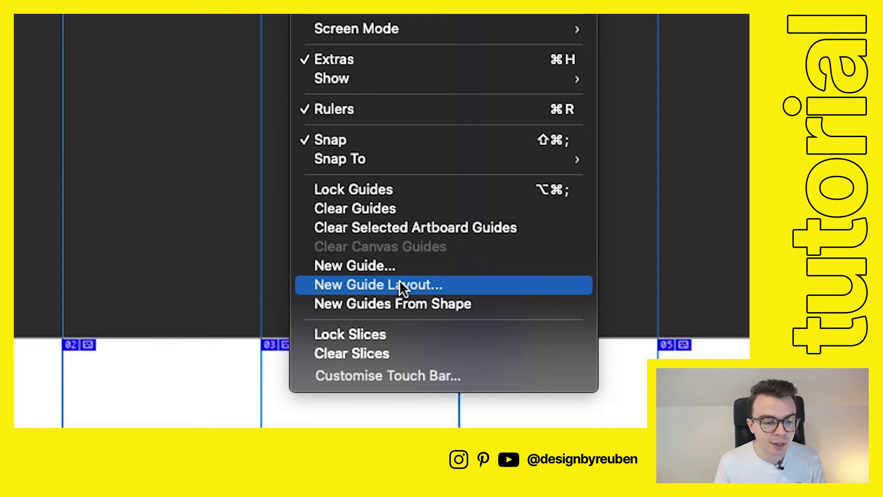
{"action": "left_click", "coordinate": [399, 285]}
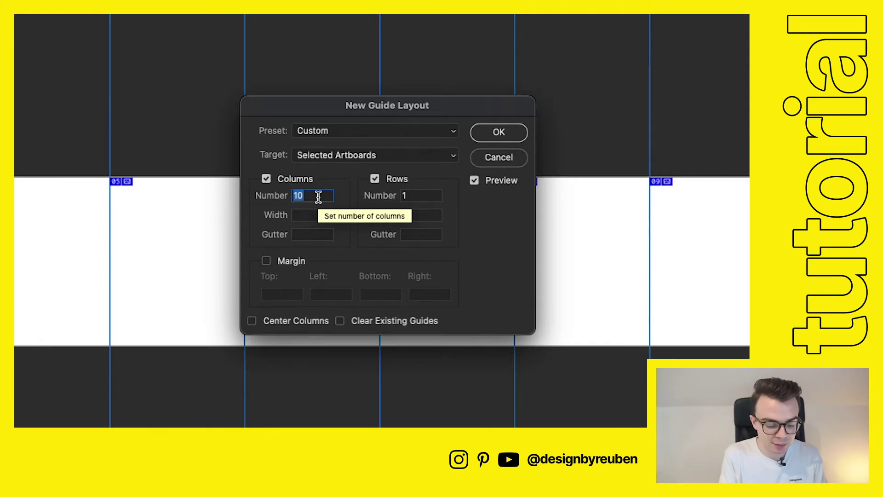
{"action": "type", "text": "20"}
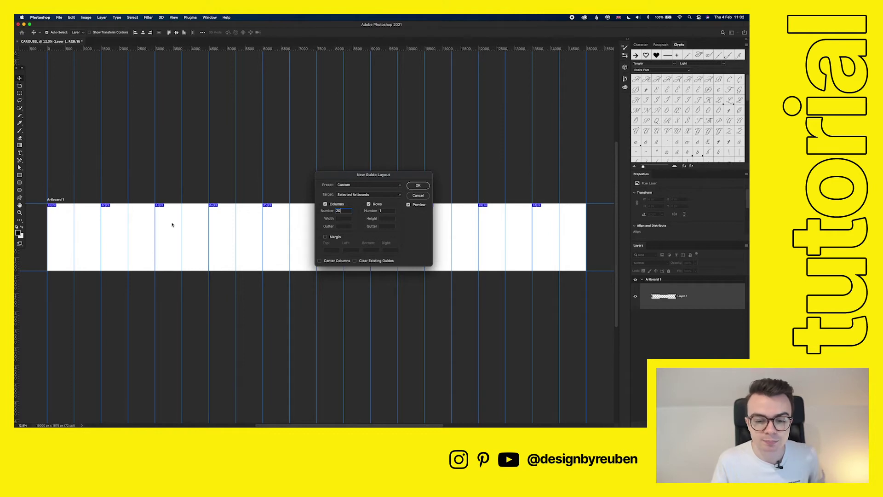
{"action": "left_click", "coordinate": [426, 186]}
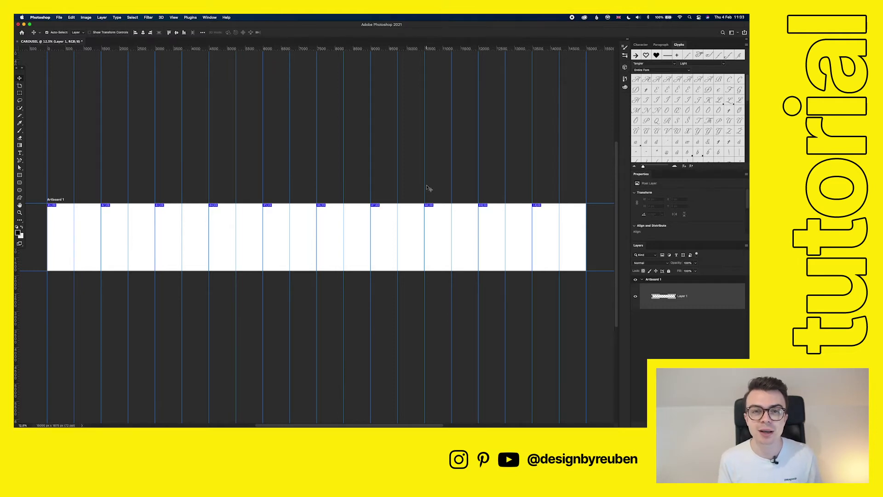
{"action": "scroll", "coordinate": [388, 211], "scroll_direction": "up", "scroll_amount": 2}
{"action": "scroll", "coordinate": [388, 211], "scroll_direction": "left", "scroll_amount": 3}
{"action": "scroll", "coordinate": [388, 211], "scroll_direction": "right", "scroll_amount": 5}
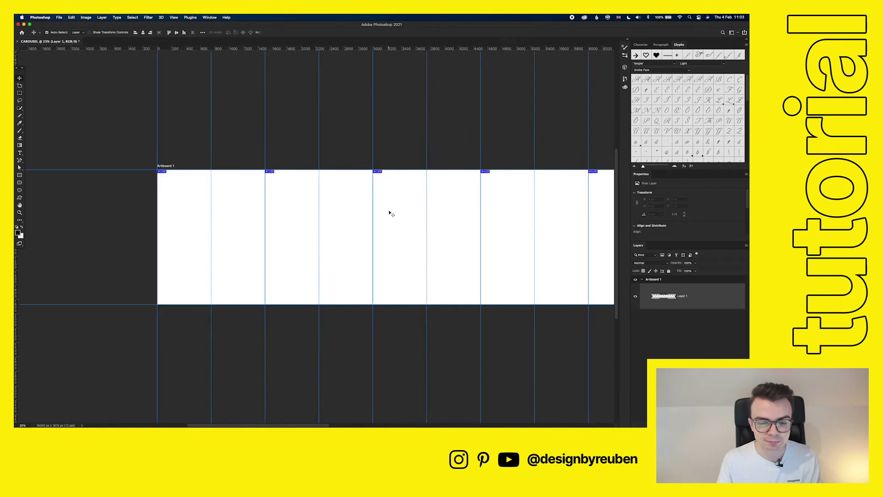
{"action": "scroll", "coordinate": [291, 216], "scroll_direction": "up", "scroll_amount": 1}
{"action": "scroll", "coordinate": [291, 216], "scroll_direction": "down", "scroll_amount": 3}
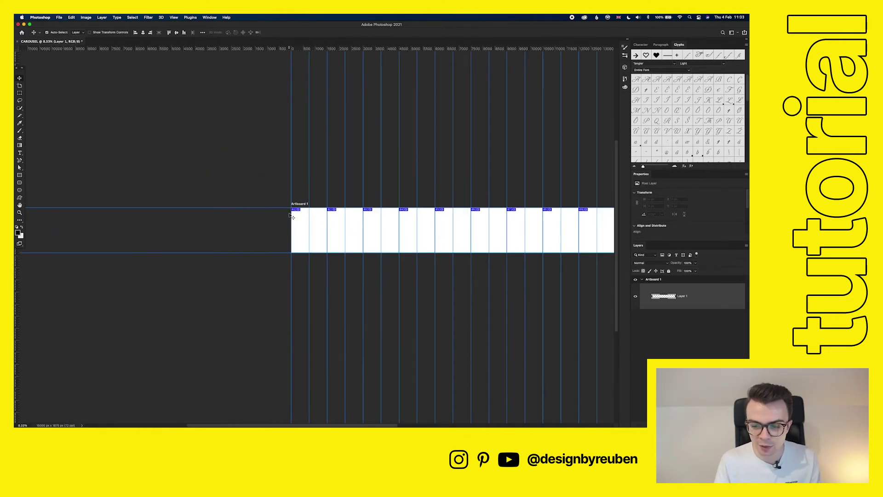
Step: Drag GRADIENT.png from the Finder Desktop onto the CAROUSEL artboard
{"action": "left_click", "coordinate": [272, 418]}
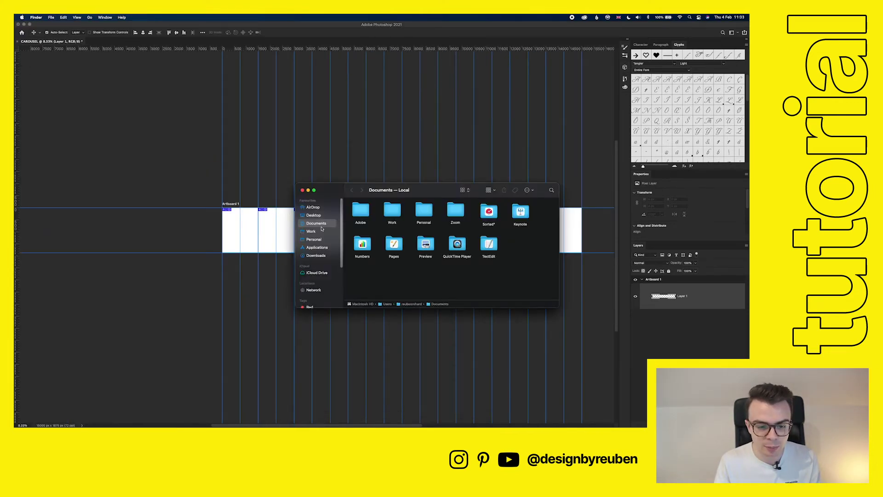
{"action": "left_click", "coordinate": [313, 215]}
{"action": "left_click", "coordinate": [379, 234]}
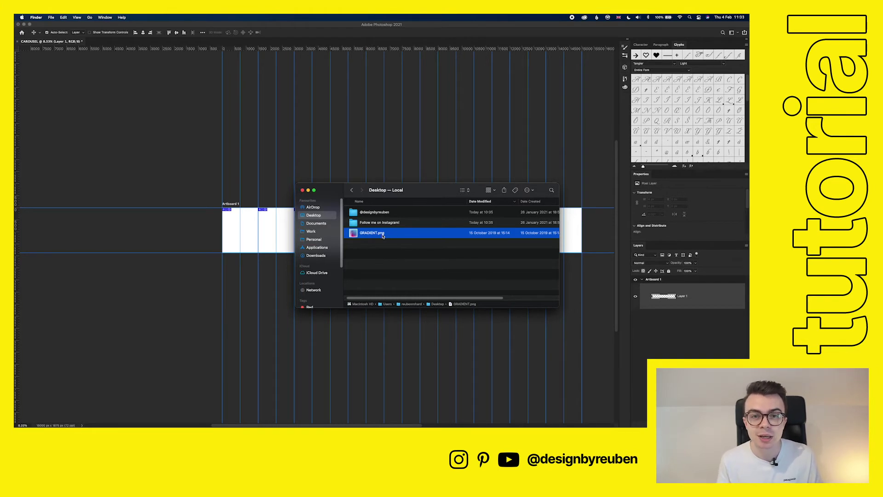
{"action": "left_click_drag", "start_coordinate": [382, 235], "coordinate": [583, 241]}
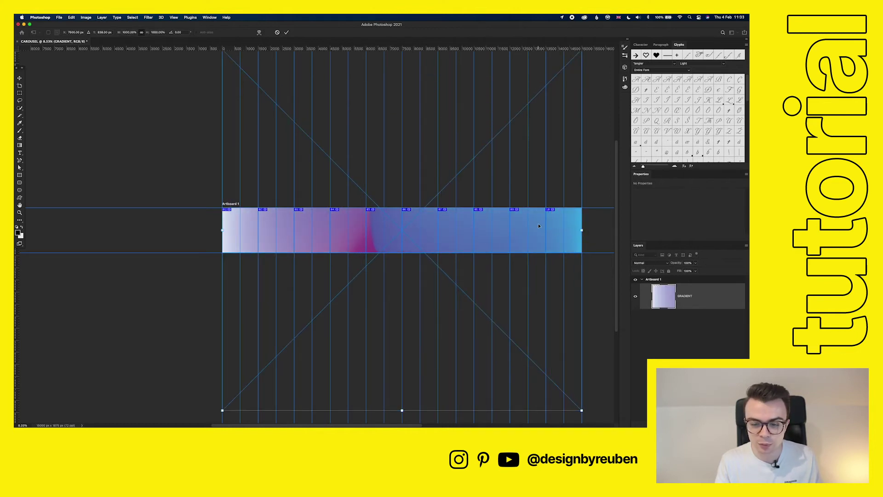
Step: Commit the stretched gradient and apply a 529.7 px Gaussian Blur to it
{"action": "key", "text": "Return"}
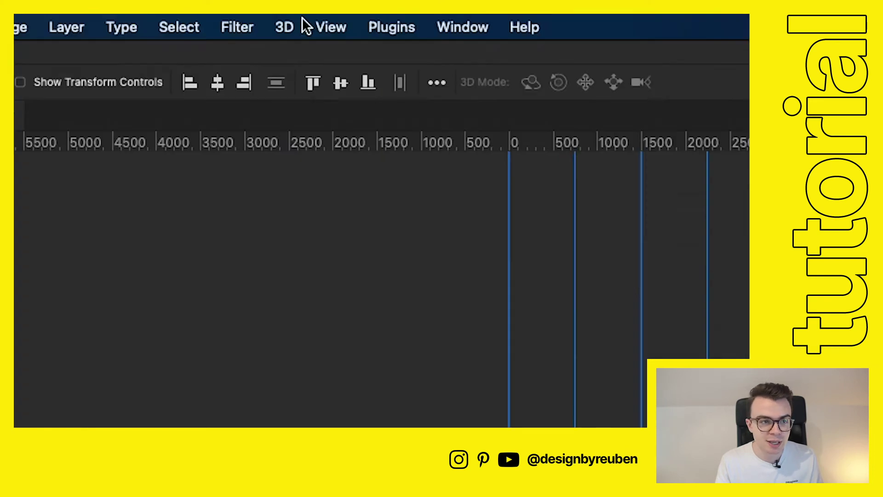
{"action": "left_click", "coordinate": [152, 17]}
{"action": "mouse_move", "coordinate": [282, 197]}
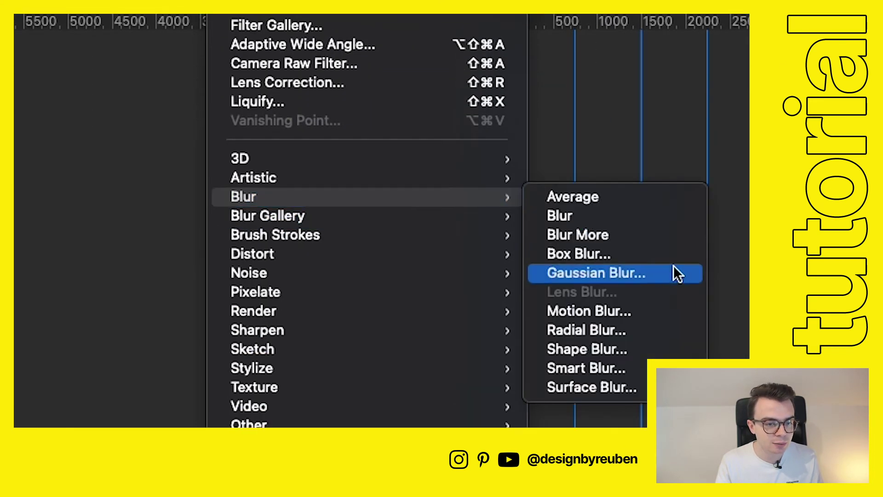
{"action": "left_click", "coordinate": [674, 272]}
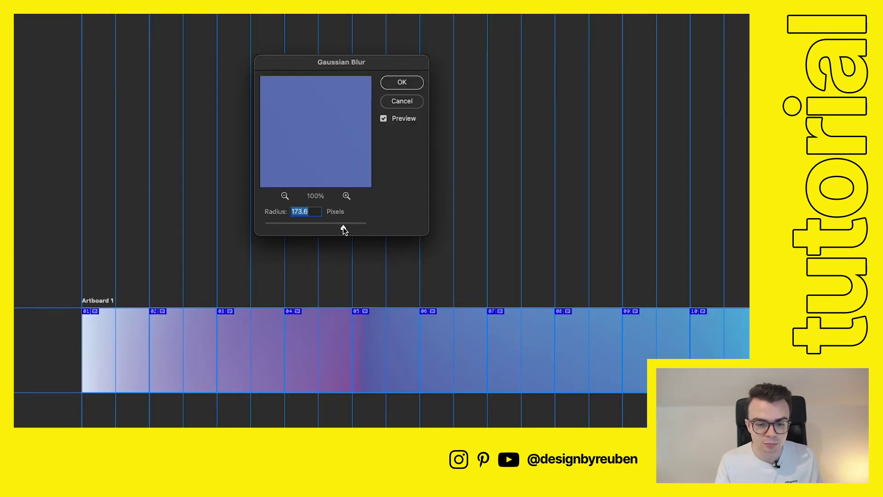
{"action": "left_click_drag", "start_coordinate": [344, 228], "coordinate": [356, 229]}
{"action": "left_click", "coordinate": [407, 84]}
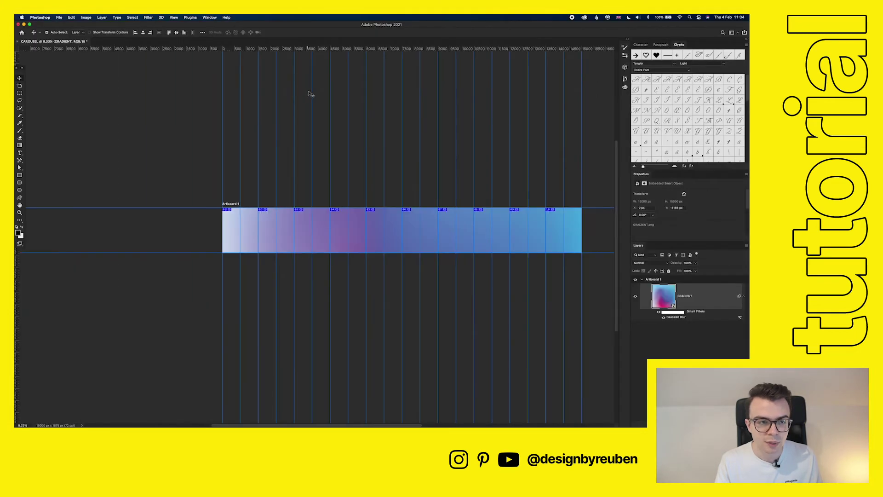
Step: Add 16.57% uniform monochromatic noise to the gradient
{"action": "left_click", "coordinate": [172, 17]}
{"action": "mouse_move", "coordinate": [232, 26]}
{"action": "mouse_move", "coordinate": [497, 394]}
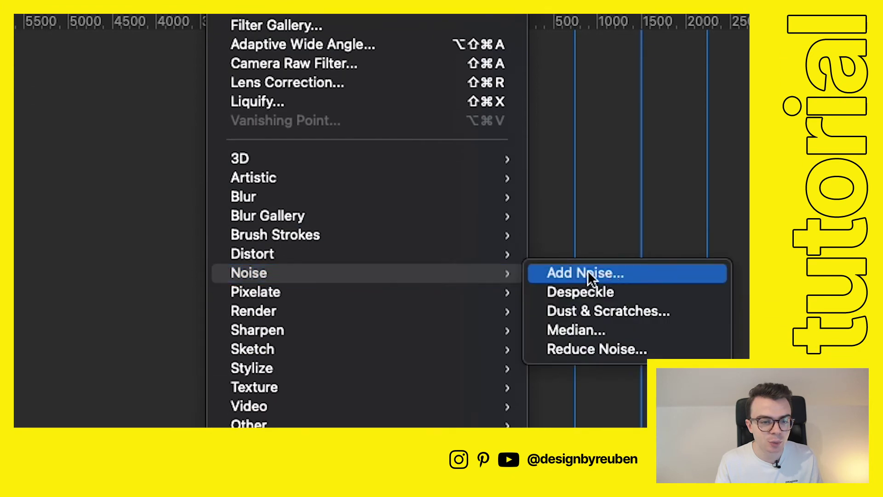
{"action": "left_click", "coordinate": [610, 271]}
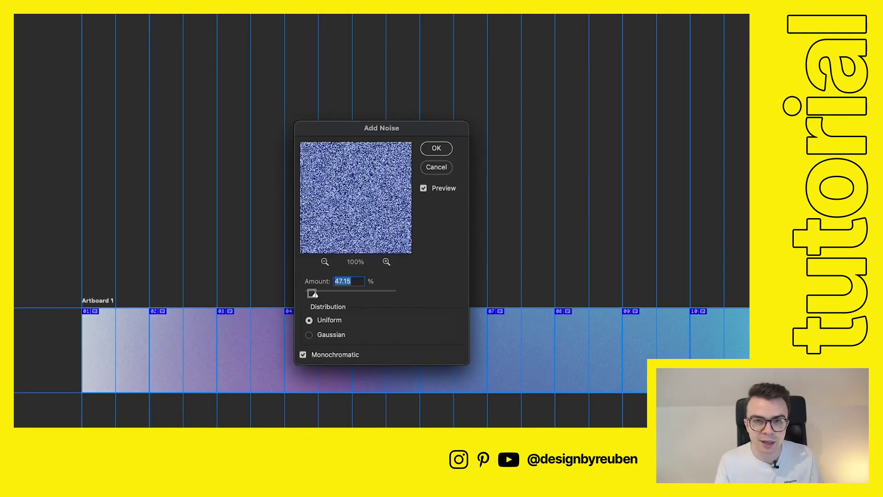
{"action": "left_click_drag", "start_coordinate": [313, 294], "coordinate": [309, 296]}
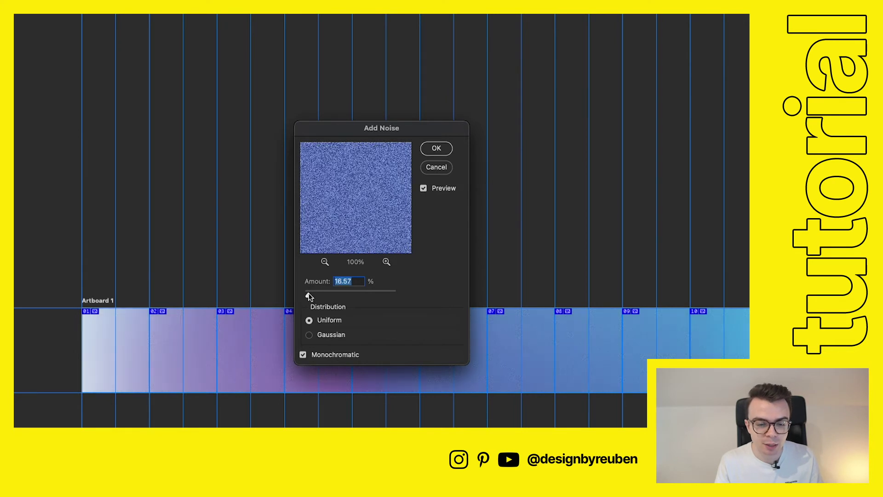
{"action": "left_click", "coordinate": [436, 148]}
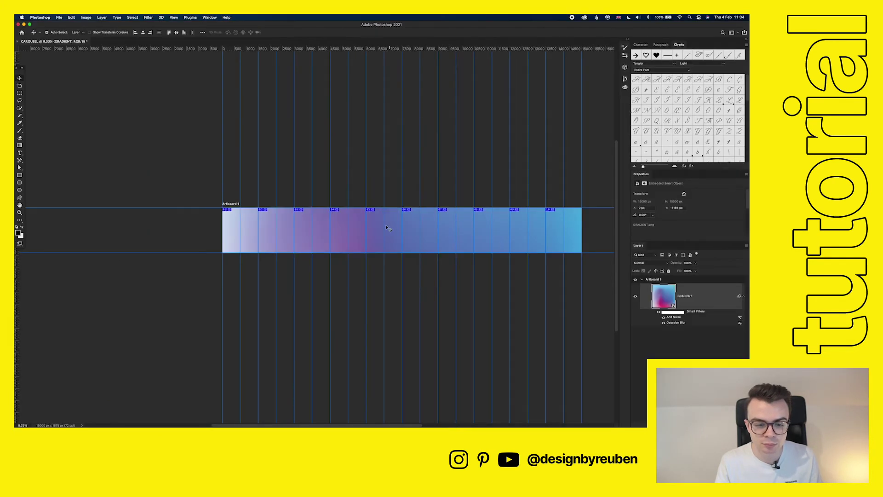
{"action": "key", "text": "super+equal"}
{"action": "key", "text": "super+equal"}
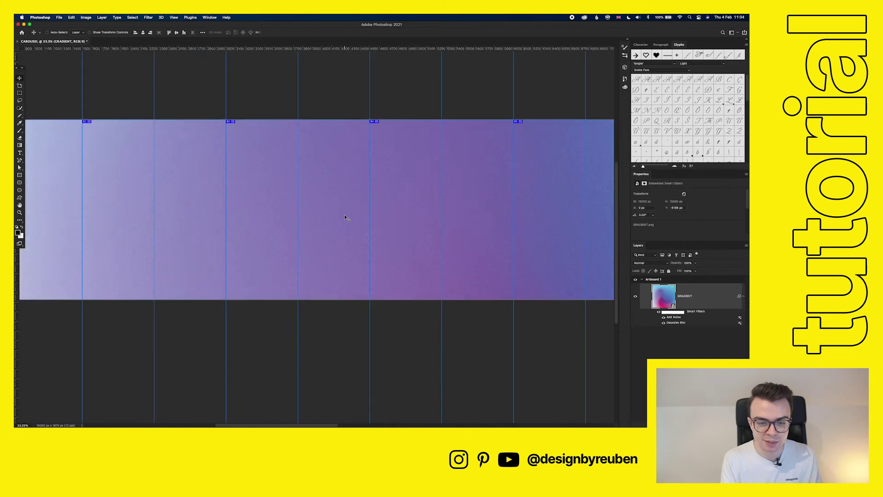
{"action": "key", "text": "super+minus"}
{"action": "key", "text": "super+minus"}
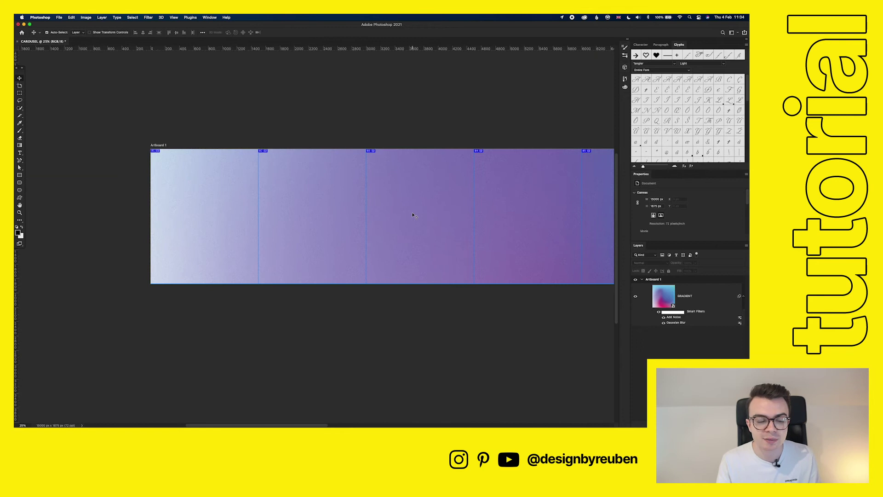
Step: With the GRADIENT layer selected, start a new text layer on the first slide
{"action": "scroll", "coordinate": [305, 229], "scroll_direction": "up", "scroll_amount": 1}
{"action": "scroll", "coordinate": [308, 227], "scroll_direction": "left", "scroll_amount": 5}
{"action": "key", "text": "super+equal"}
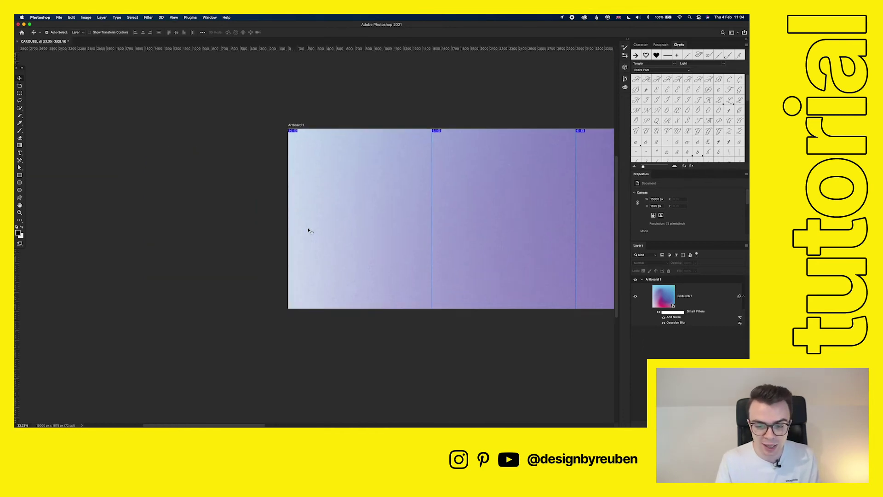
{"action": "scroll", "coordinate": [308, 230], "scroll_direction": "up", "scroll_amount": 1}
{"action": "left_click", "coordinate": [308, 230]}
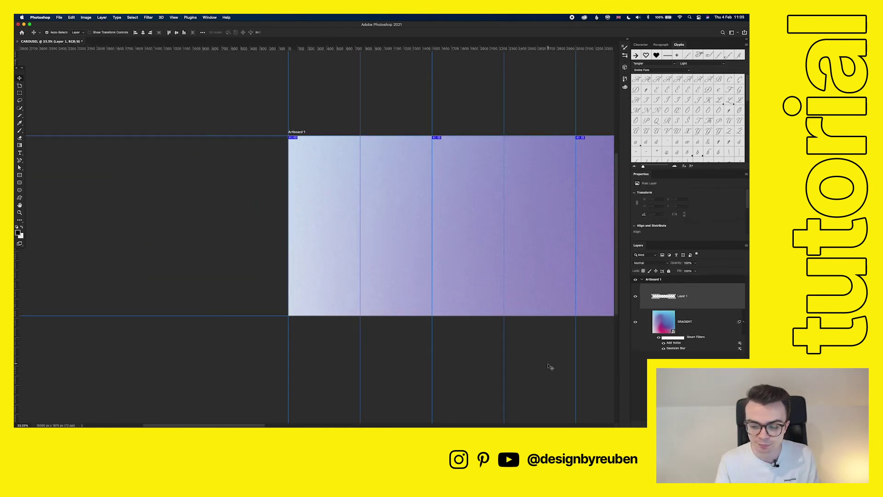
{"action": "key", "text": "t"}
{"action": "left_click", "coordinate": [360, 211]}
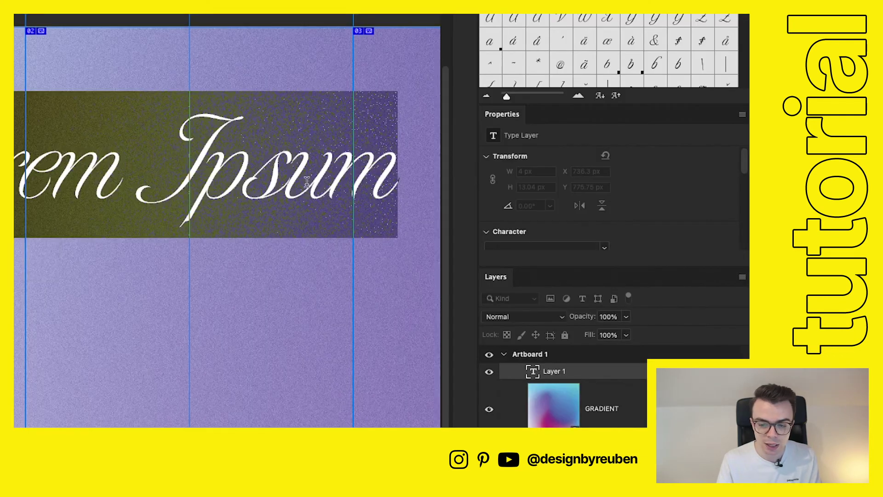
Step: Set the font to Inter, type START, and select all of it
{"action": "left_click", "coordinate": [677, 226]}
{"action": "left_click", "coordinate": [685, 220]}
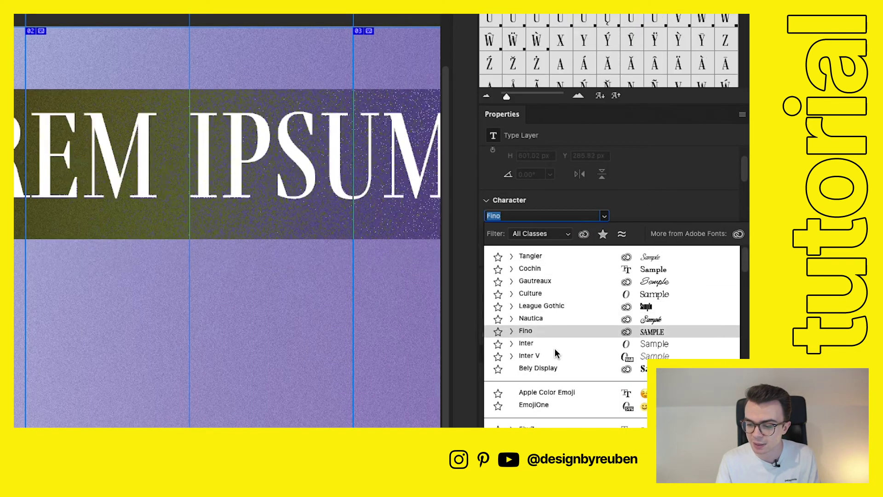
{"action": "left_click", "coordinate": [554, 344]}
{"action": "type", "text": "START"}
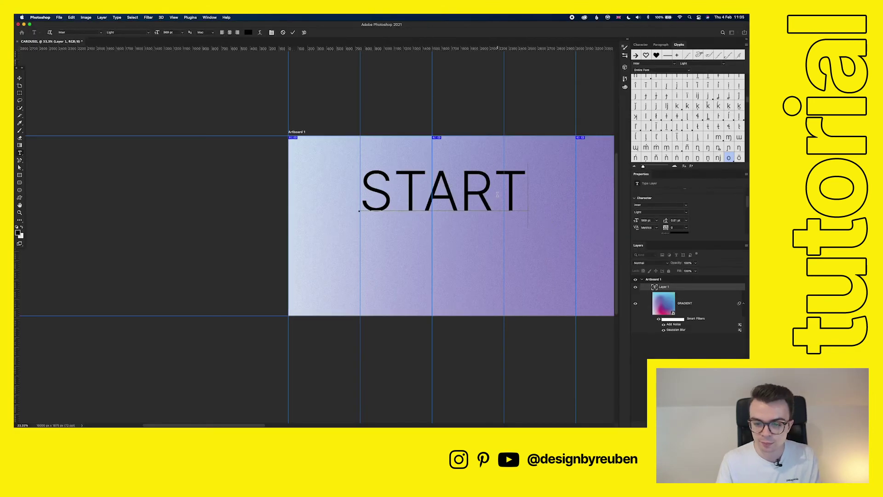
{"action": "key", "text": "super+a"}
Step: Make START white, scale it to about 43%, and centre it vertically
{"action": "left_click", "coordinate": [682, 229]}
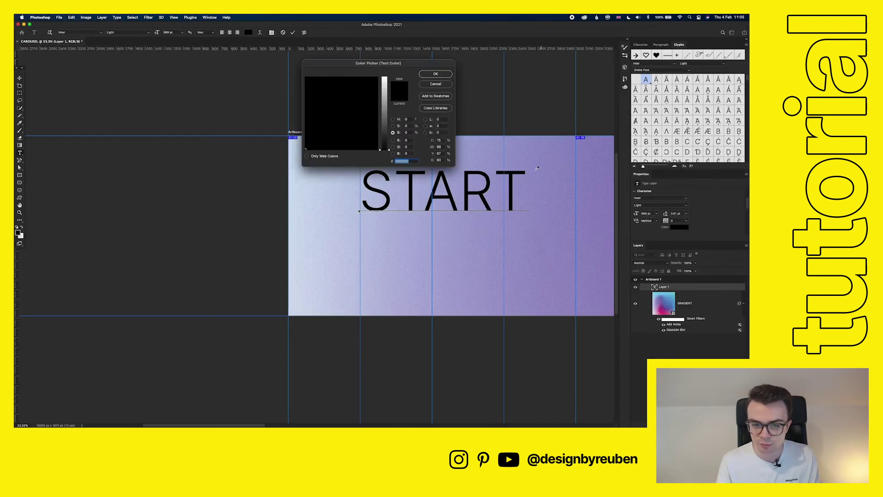
{"action": "left_click", "coordinate": [394, 79]}
{"action": "left_click", "coordinate": [437, 72]}
{"action": "key", "text": "super+t"}
{"action": "left_click_drag", "start_coordinate": [527, 197], "coordinate": [395, 209]}
{"action": "left_click", "coordinate": [306, 33]}
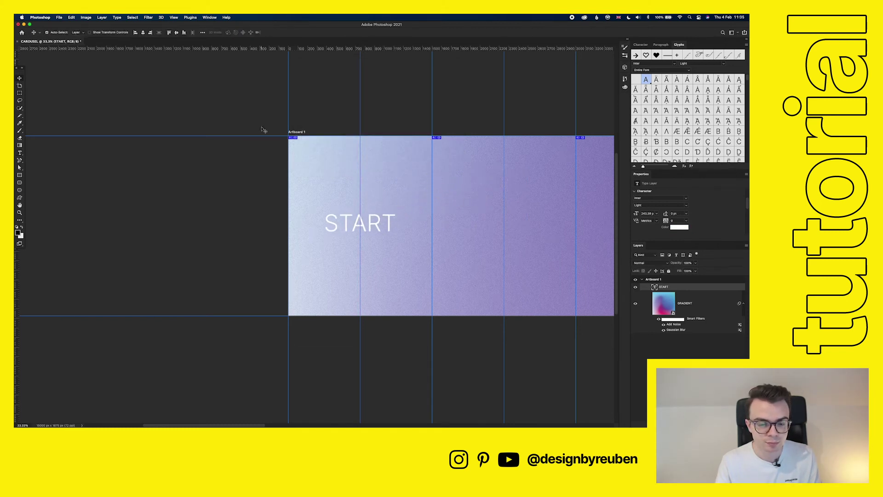
{"action": "left_click", "coordinate": [178, 33]}
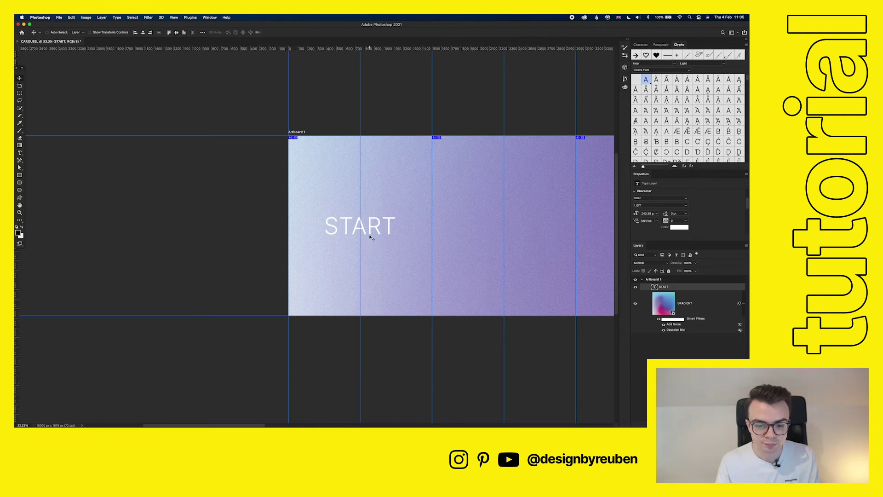
Step: Set the text to Inter Bold and retype it as 'Start'
{"action": "key", "text": "super+t"}
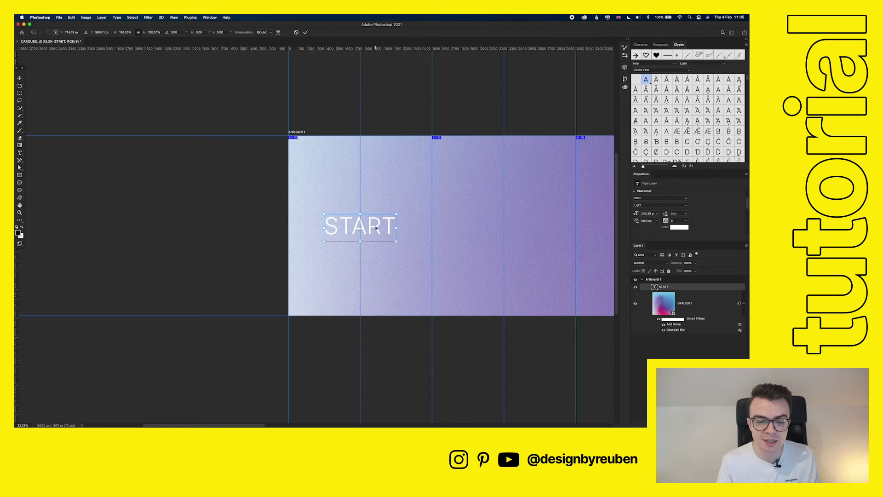
{"action": "left_click", "coordinate": [308, 33]}
{"action": "left_click", "coordinate": [660, 205]}
{"action": "left_click", "coordinate": [656, 254]}
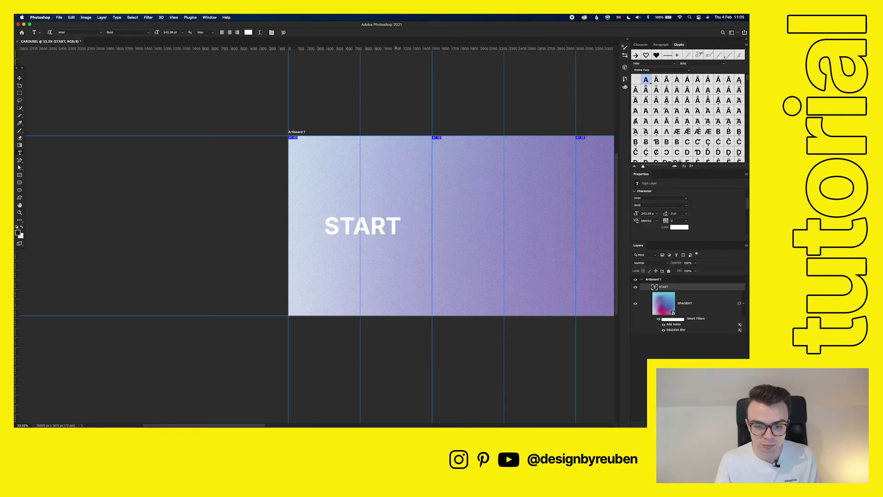
{"action": "double_click", "coordinate": [312, 229]}
{"action": "type", "text": "Start"}
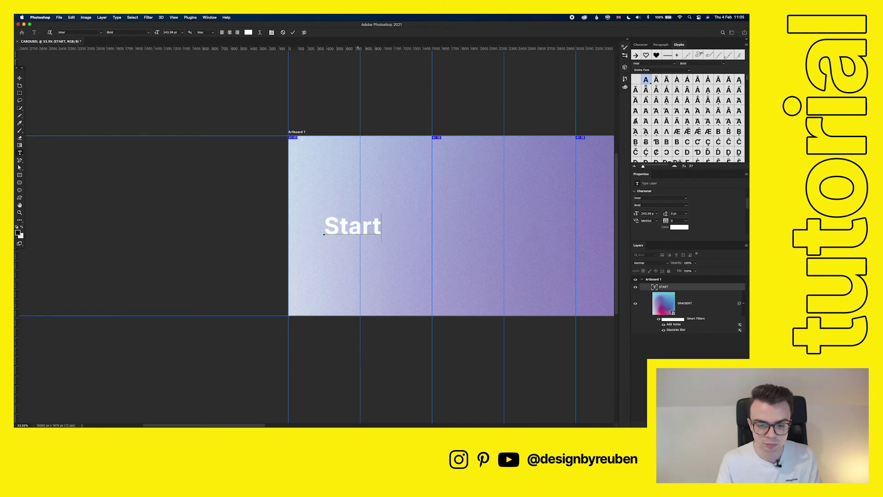
Step: Set Start's tracking to -40 and nudge it slightly to the right
{"action": "key", "text": "super+a"}
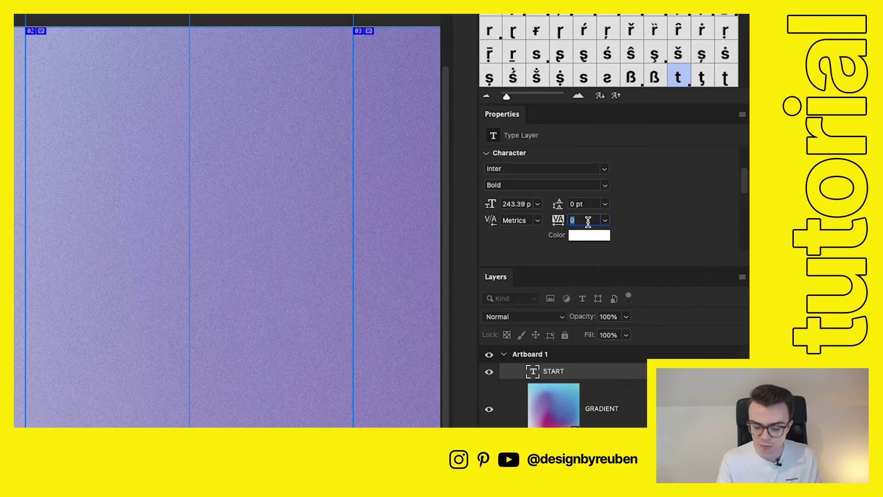
{"action": "type", "text": "-40"}
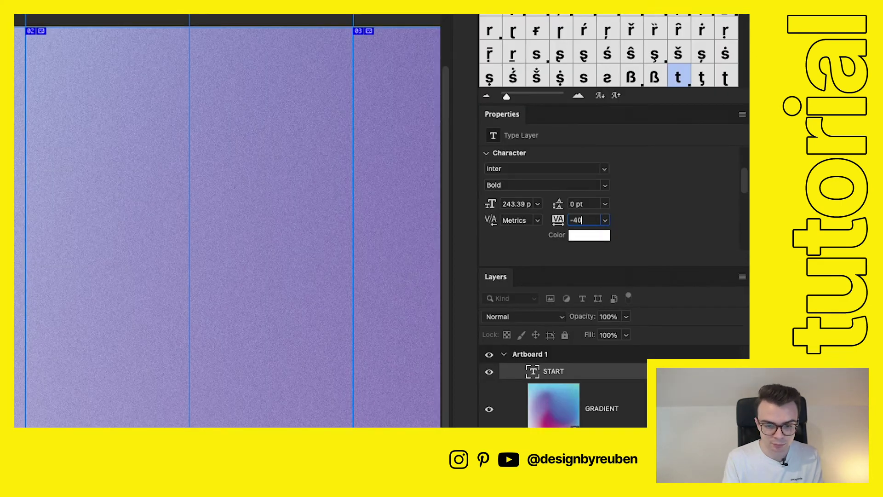
{"action": "key", "text": "Return"}
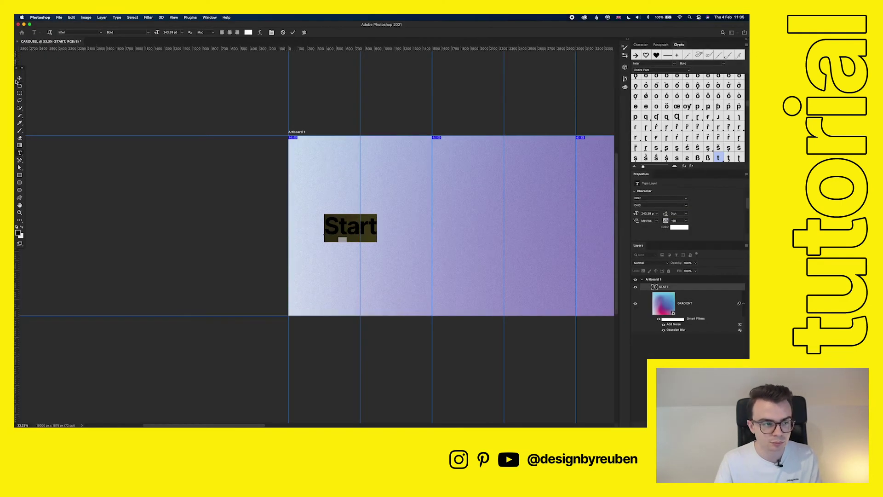
{"action": "left_click", "coordinate": [19, 79]}
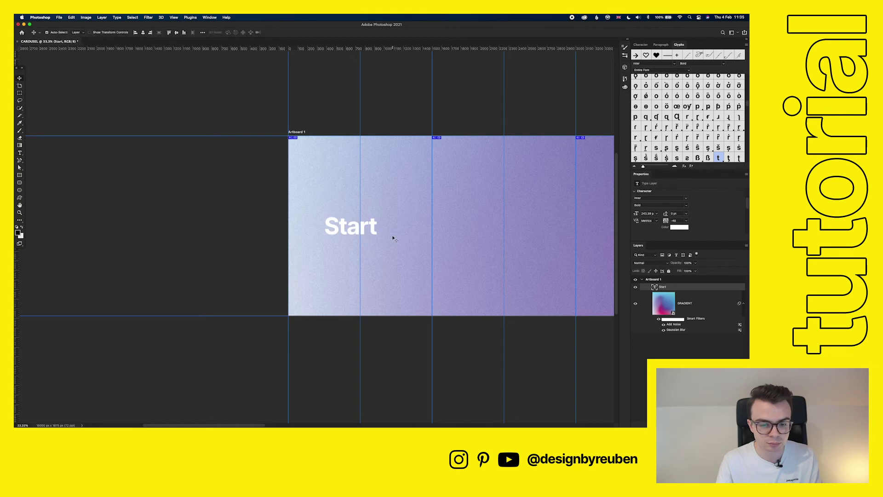
{"action": "key", "text": "super+t"}
{"action": "left_click_drag", "start_coordinate": [368, 230], "coordinate": [379, 230]}
{"action": "key", "text": "Return"}
{"action": "scroll", "coordinate": [437, 295], "scroll_direction": "right", "scroll_amount": 5}
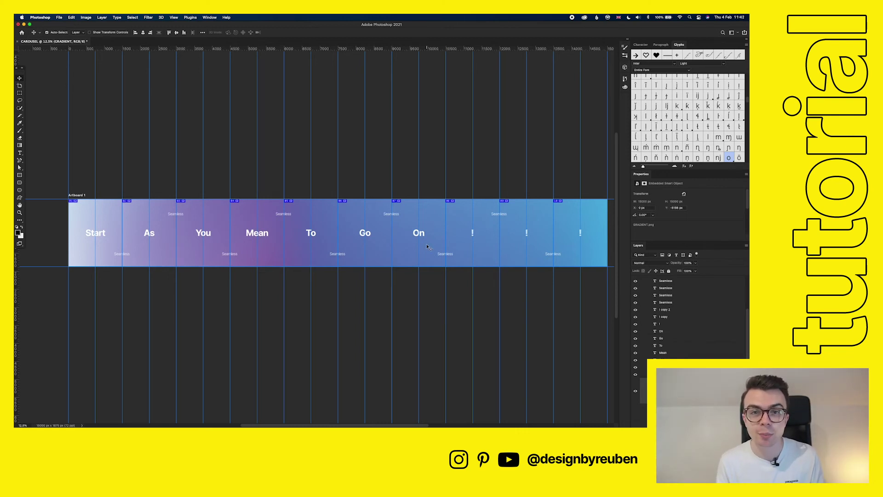
Step: Open Save for Web (Legacy) on the Original view, zoomed out to show all slices
{"action": "left_click", "coordinate": [60, 17]}
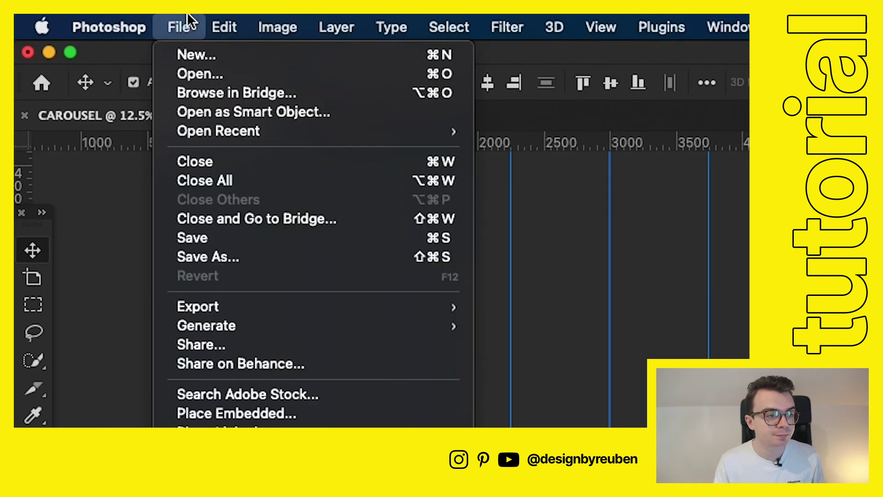
{"action": "mouse_move", "coordinate": [64, 90]}
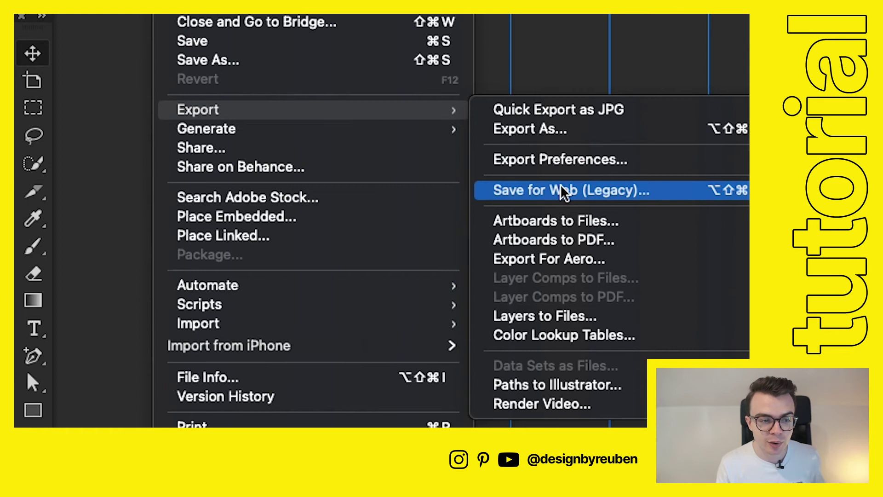
{"action": "left_click", "coordinate": [564, 192]}
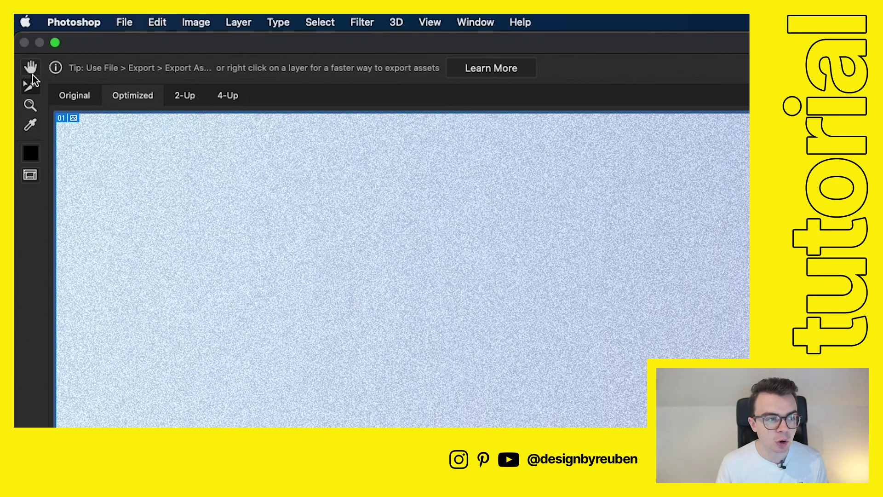
{"action": "left_click", "coordinate": [34, 89]}
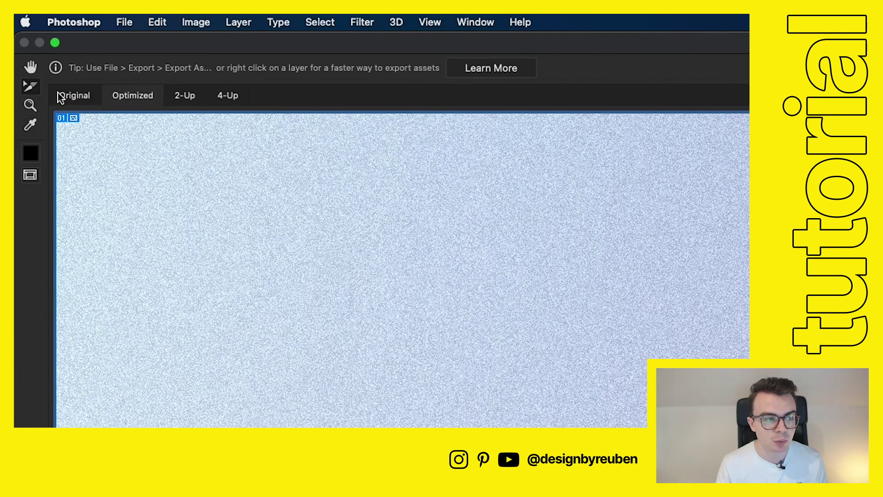
{"action": "left_click", "coordinate": [79, 94]}
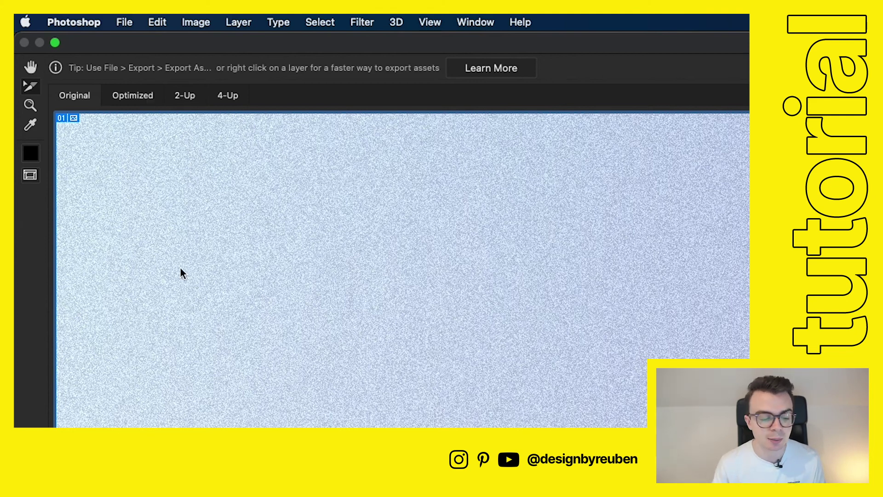
{"action": "key", "text": "super+minus"}
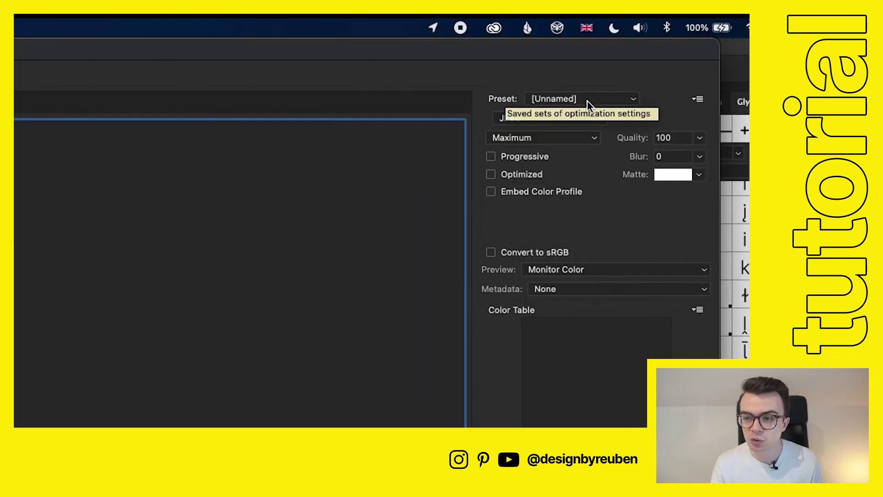
Step: Keep the [Unnamed] preset with JPEG Maximum quality 100 and proceed to saving
{"action": "left_click", "coordinate": [586, 101]}
{"action": "left_click", "coordinate": [587, 101]}
{"action": "left_click", "coordinate": [600, 119]}
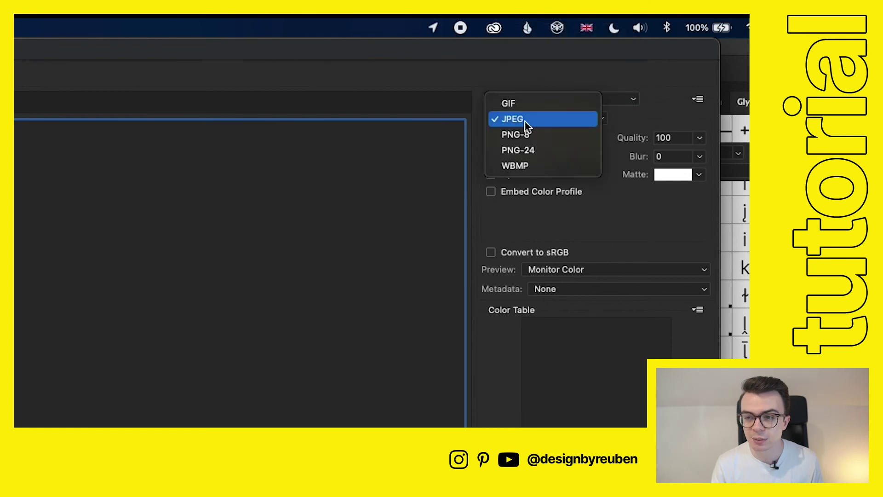
{"action": "left_click", "coordinate": [669, 122]}
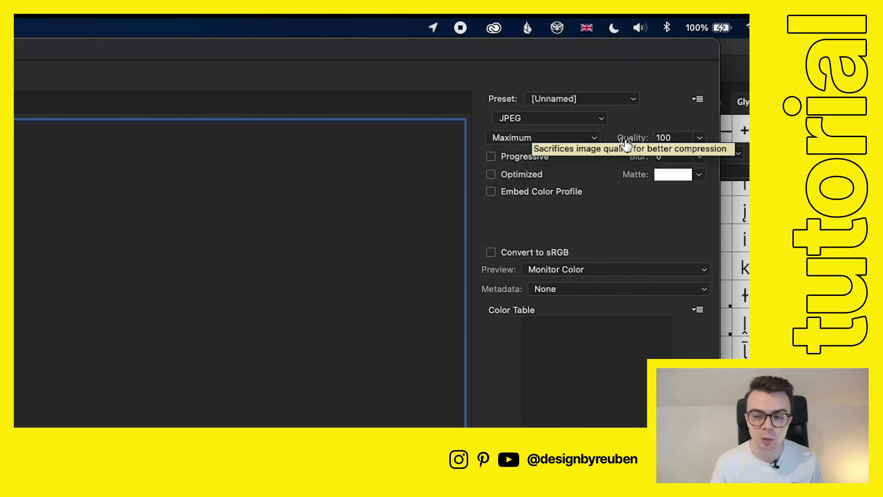
{"action": "left_click", "coordinate": [597, 100]}
{"action": "scroll", "coordinate": [603, 92], "scroll_direction": "up", "scroll_amount": 5}
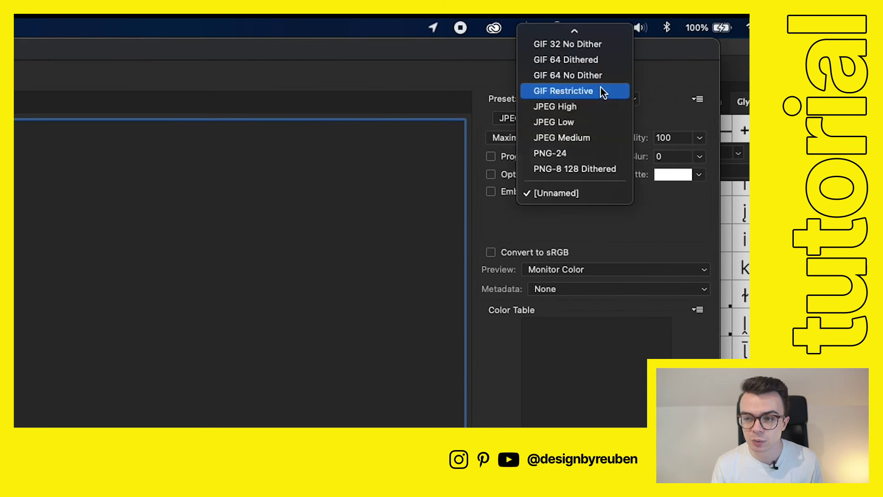
{"action": "left_click", "coordinate": [666, 74]}
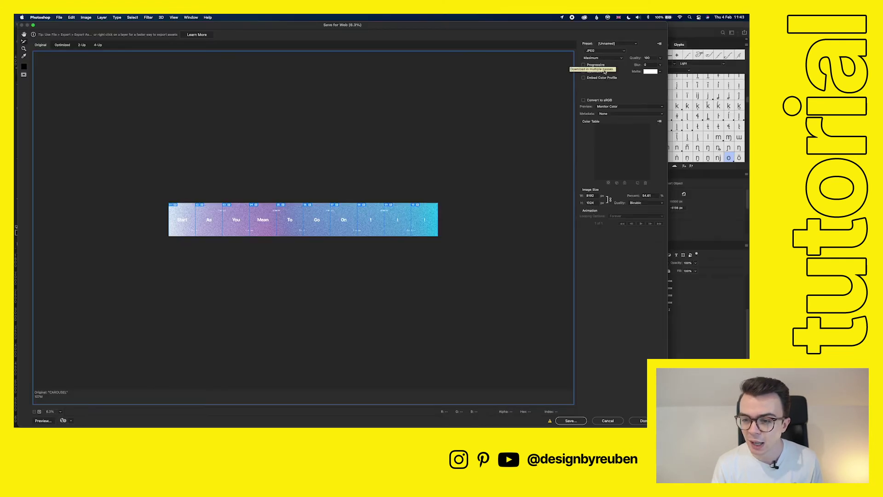
{"action": "left_click", "coordinate": [575, 423]}
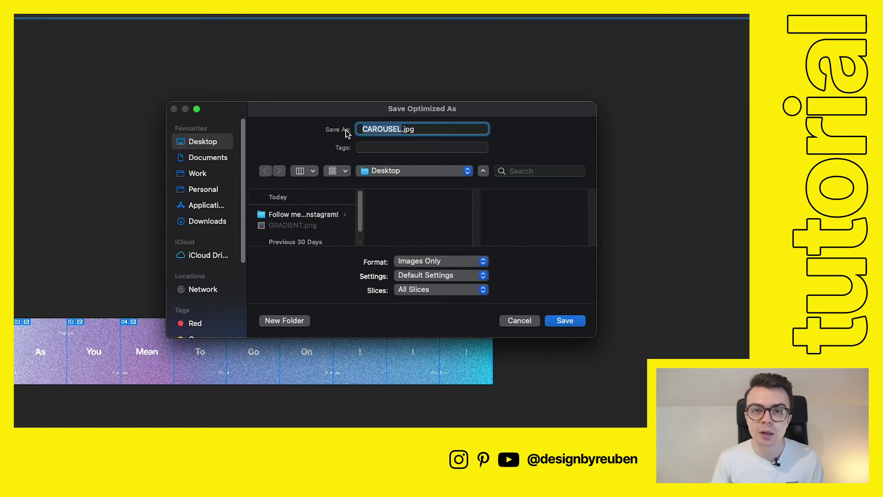
Step: Save all slices as CAROUSEL.jpg to the Desktop, format Images Only
{"action": "left_click", "coordinate": [404, 130]}
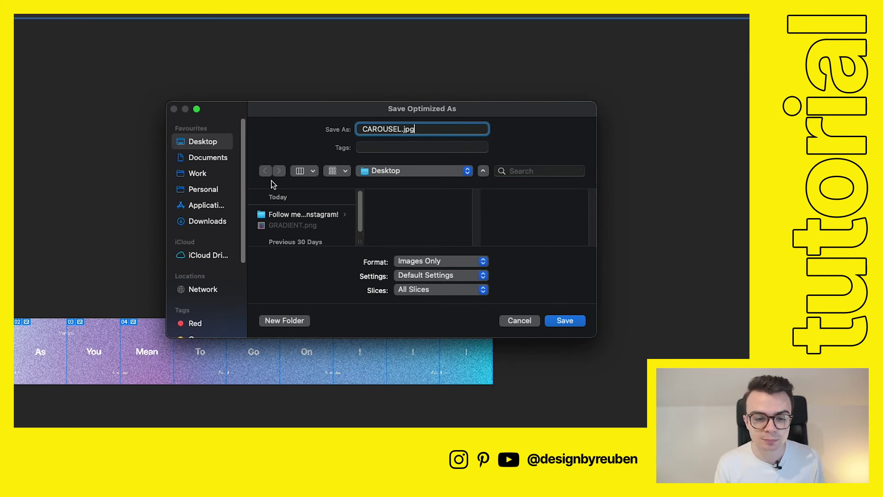
{"action": "left_click", "coordinate": [433, 261]}
{"action": "left_click", "coordinate": [441, 262]}
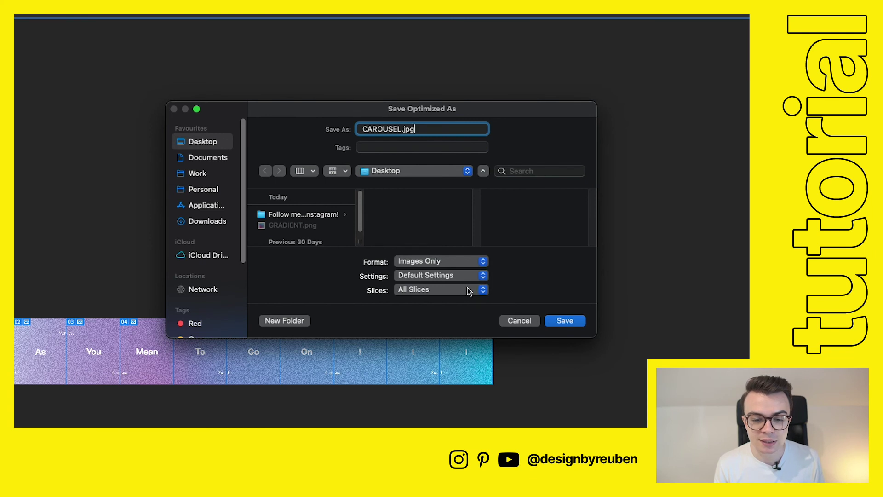
{"action": "left_click", "coordinate": [467, 288]}
{"action": "left_click", "coordinate": [467, 289]}
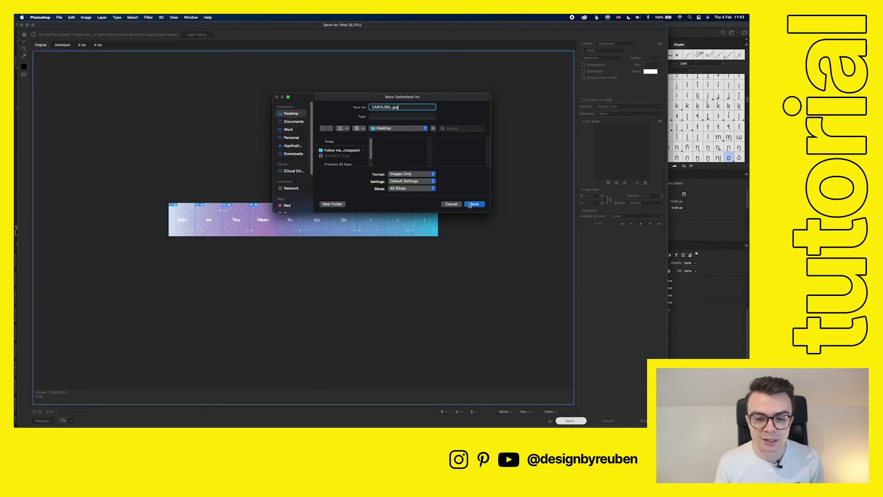
{"action": "left_click", "coordinate": [469, 204]}
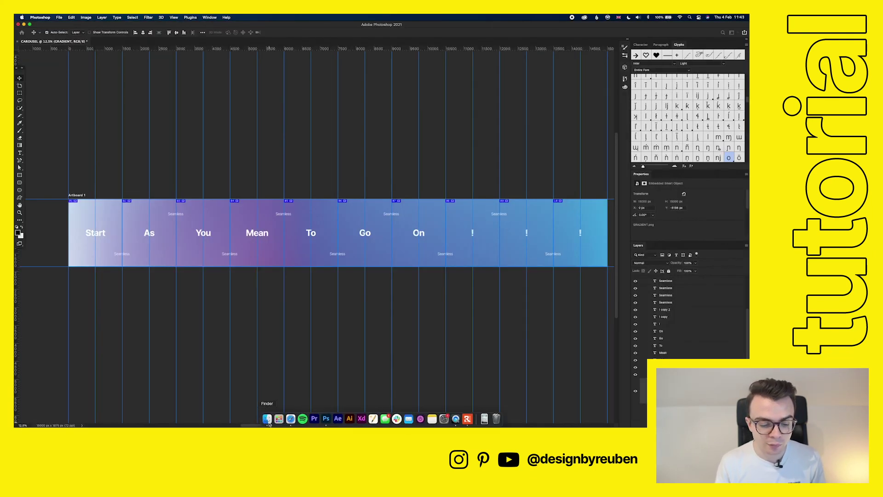
Step: Open the exported images folder in Finder and preview CAROUSEL_01.jpg onward
{"action": "left_click", "coordinate": [268, 421]}
{"action": "double_click", "coordinate": [367, 212]}
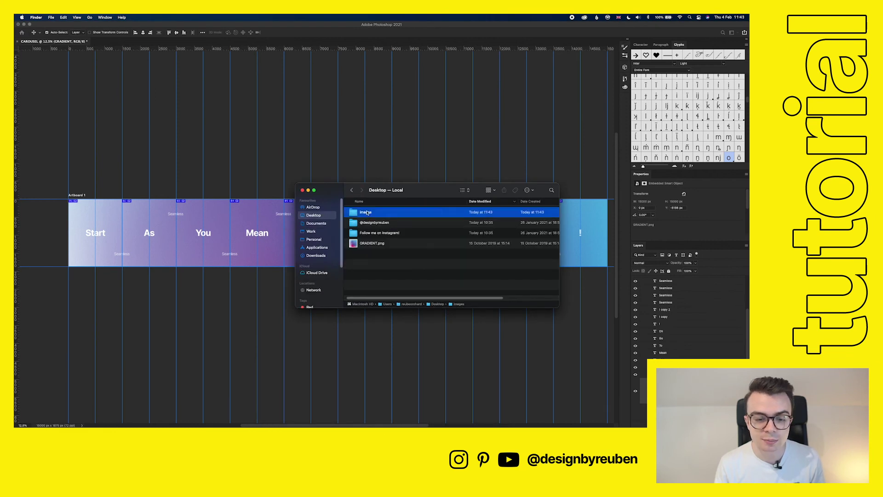
{"action": "left_click", "coordinate": [369, 211]}
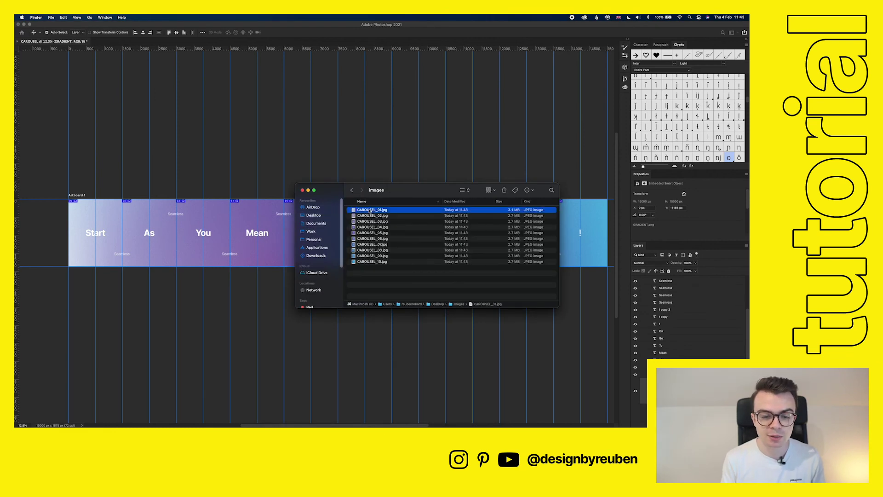
{"action": "key", "text": "space"}
{"action": "key", "text": "Down"}
{"action": "key", "text": "Down"}
{"action": "key", "text": "Down"}
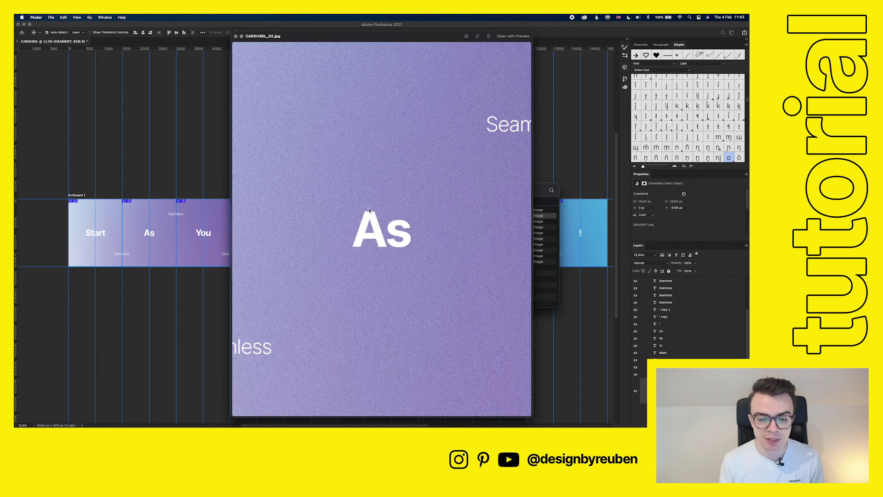
{"action": "key", "text": "Up"}
{"action": "key", "text": "Up"}
{"action": "key", "text": "Up"}
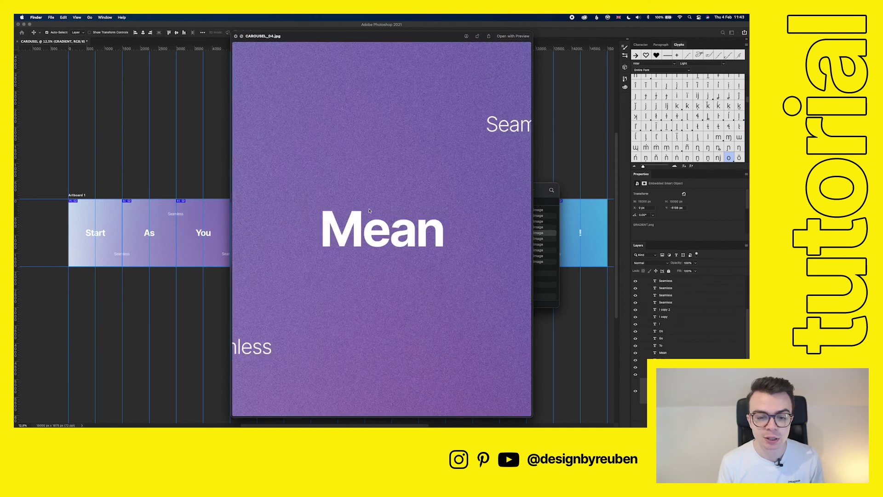
{"action": "key", "text": "space"}
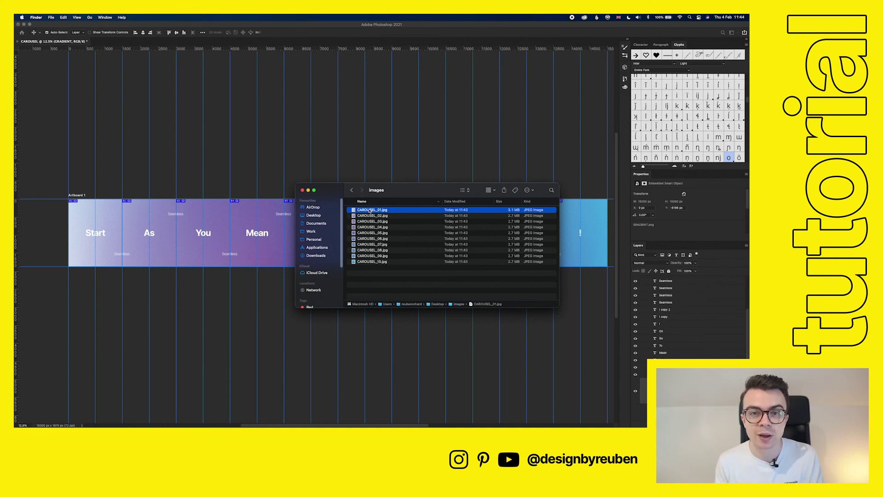
Step: Page through the slide previews from CAROUSEL_01 to CAROUSEL_05 showing 'To'
{"action": "key", "text": "space"}
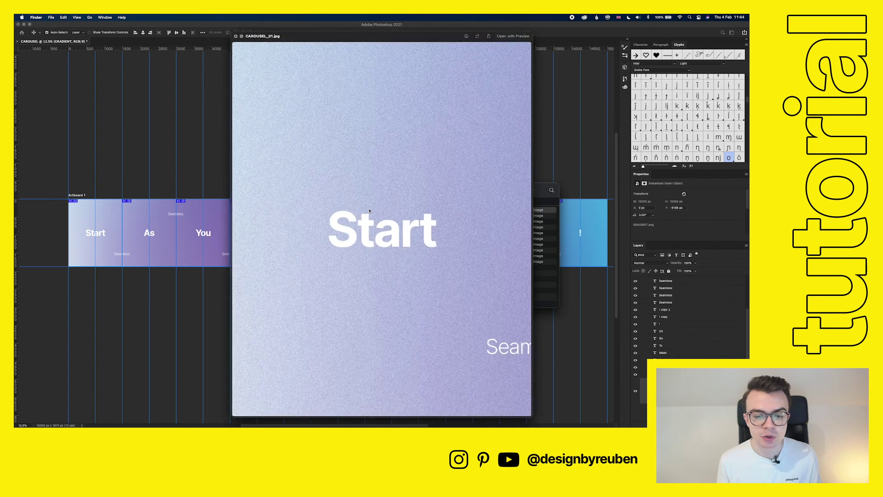
{"action": "key", "text": "Down"}
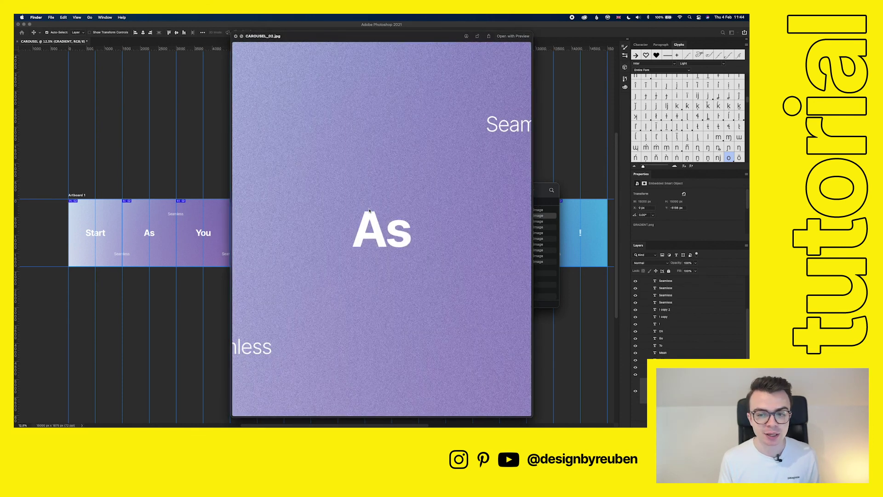
{"action": "key", "text": "Down"}
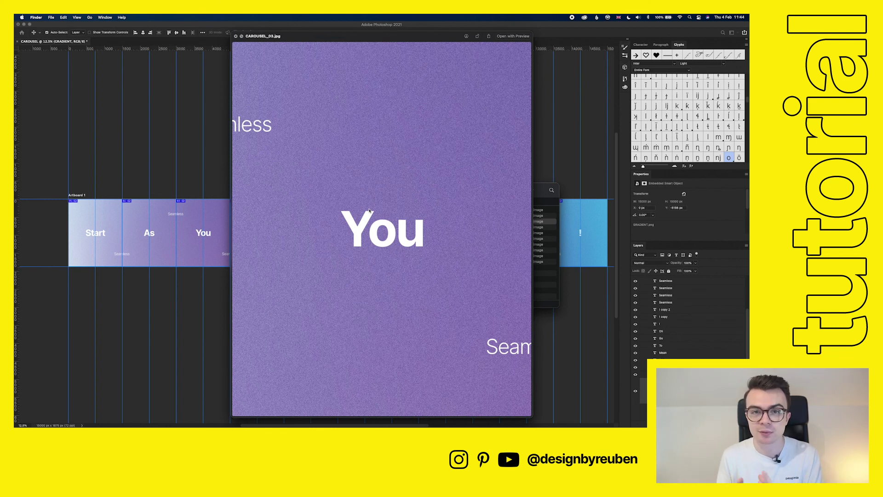
{"action": "key", "text": "Down"}
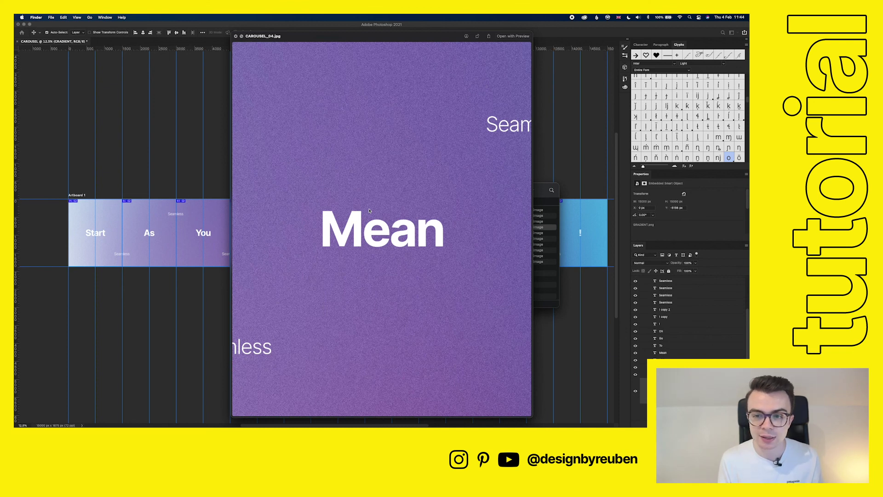
{"action": "key", "text": "Down"}
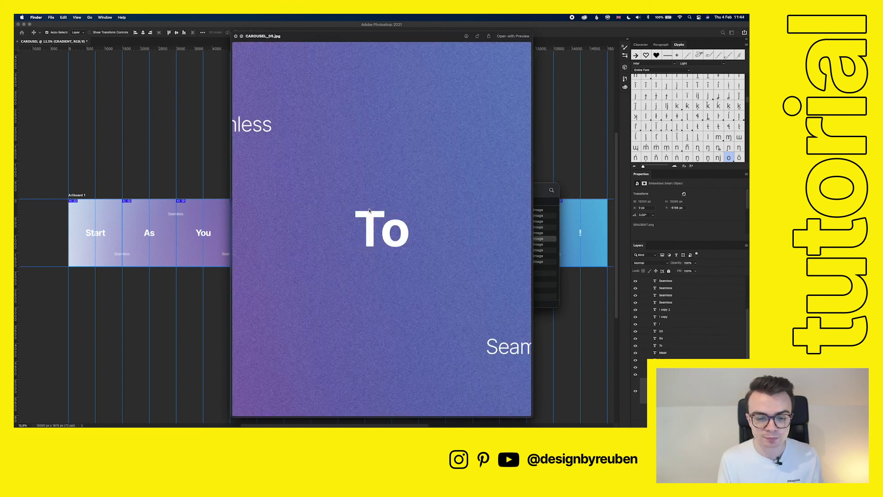